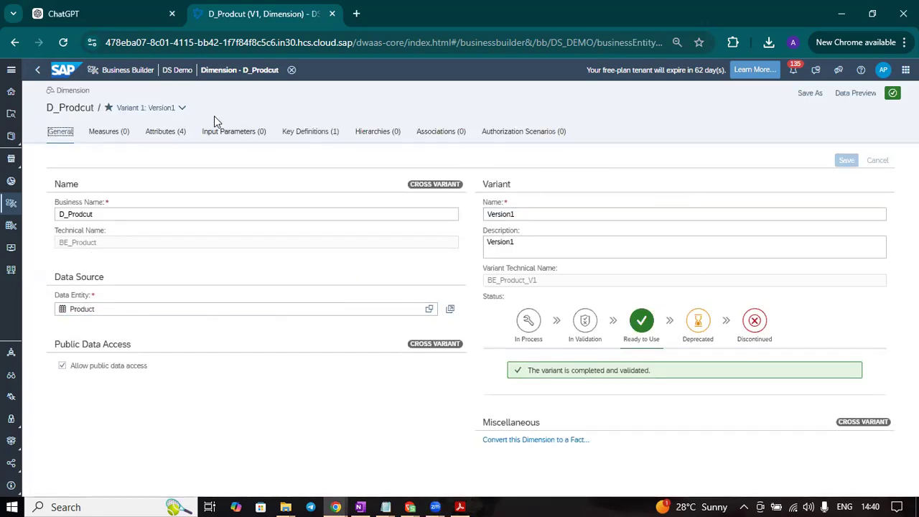
Review the variants of the D_Prodcut dimension and return to the folder's overview of all Business Builder files
left_click(181, 108)
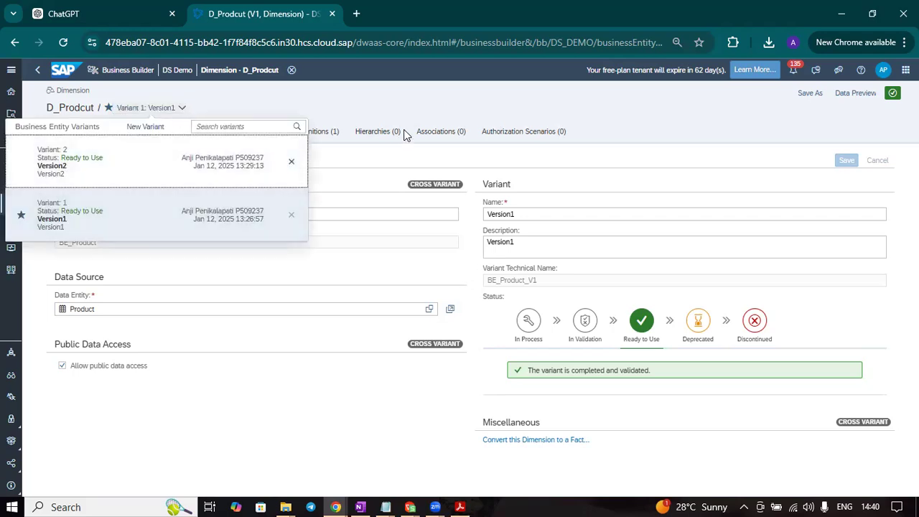
left_click(659, 113)
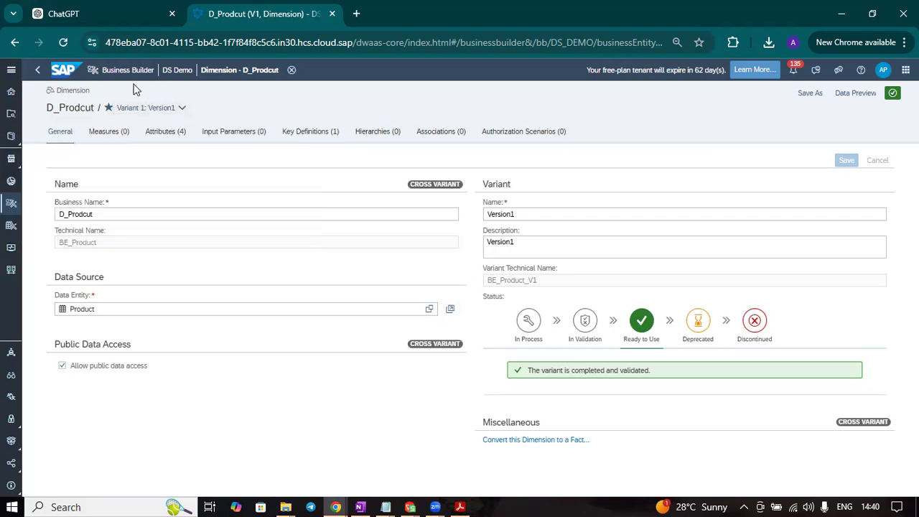
left_click(37, 72)
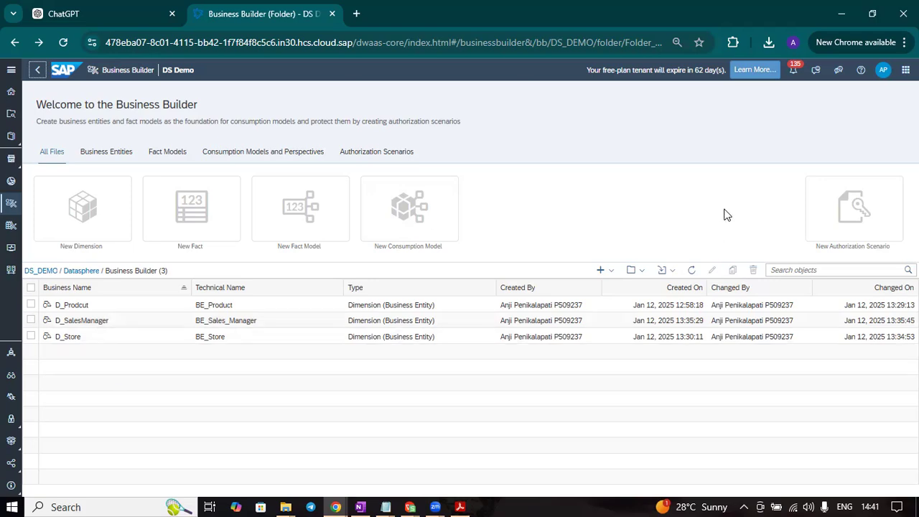
left_click(110, 161)
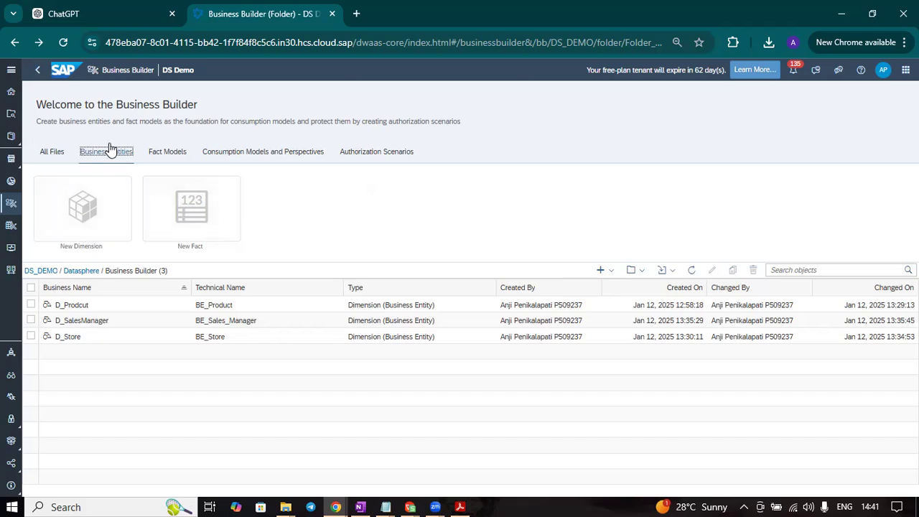
left_click(52, 151)
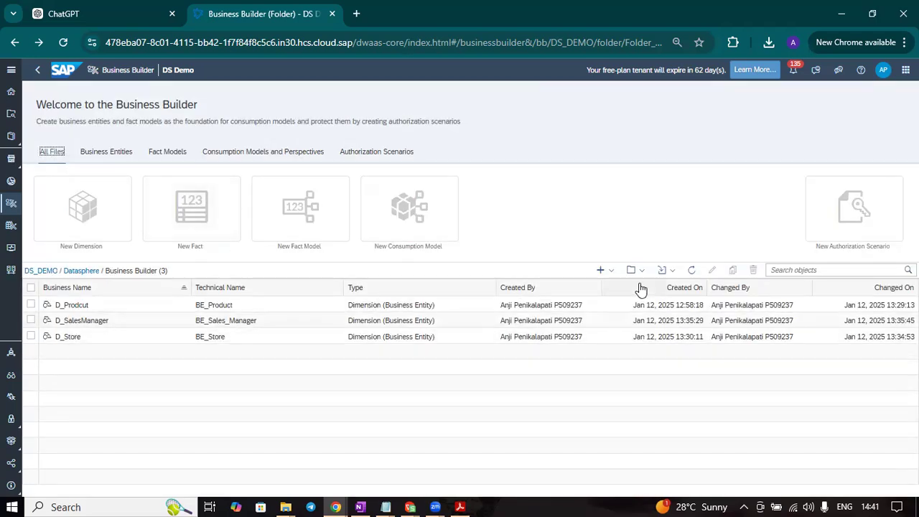
Create a fact named F_SalesTransactions with technical name BE_Sales_Transactions from the Sales Transactions data entity, copying its key definitions
left_click(611, 271)
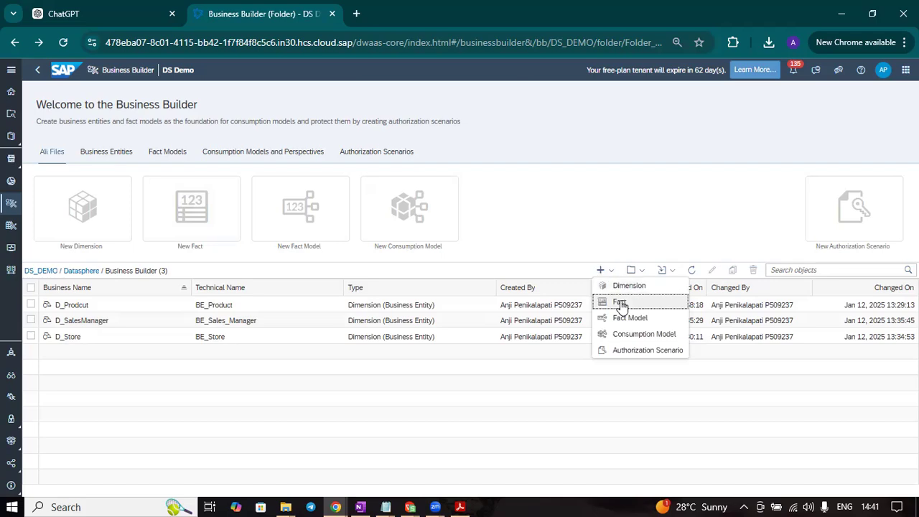
left_click(621, 302)
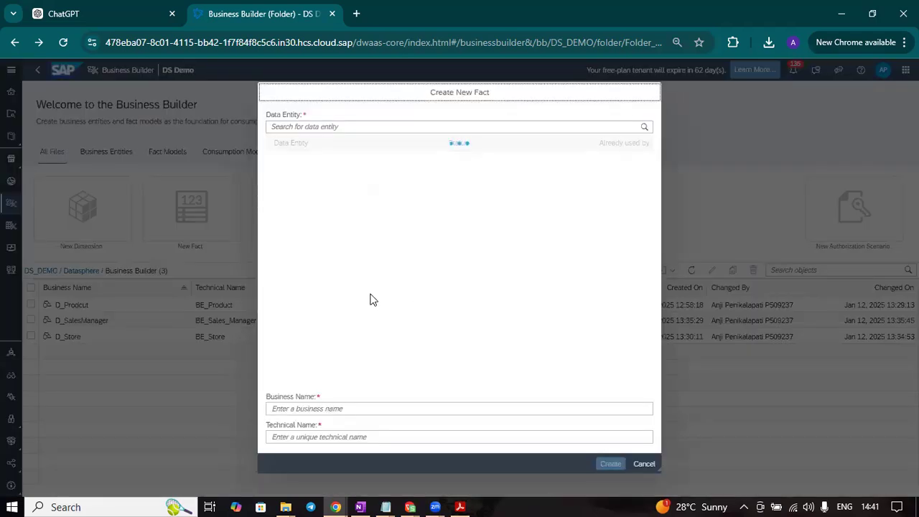
left_click(364, 411)
left_click(375, 436)
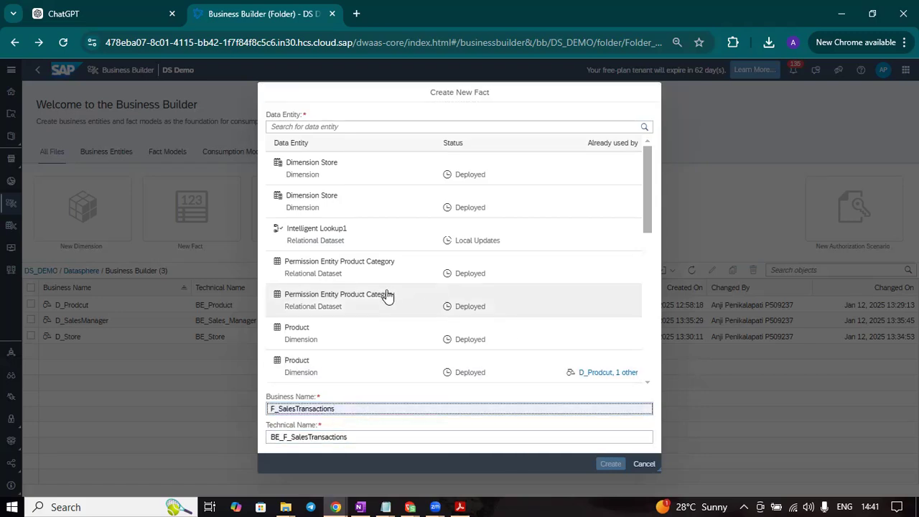
scroll(385, 299, "down", 3)
scroll(388, 299, "up", 3)
scroll(387, 299, "down", 5)
left_click(384, 235)
left_click(603, 464)
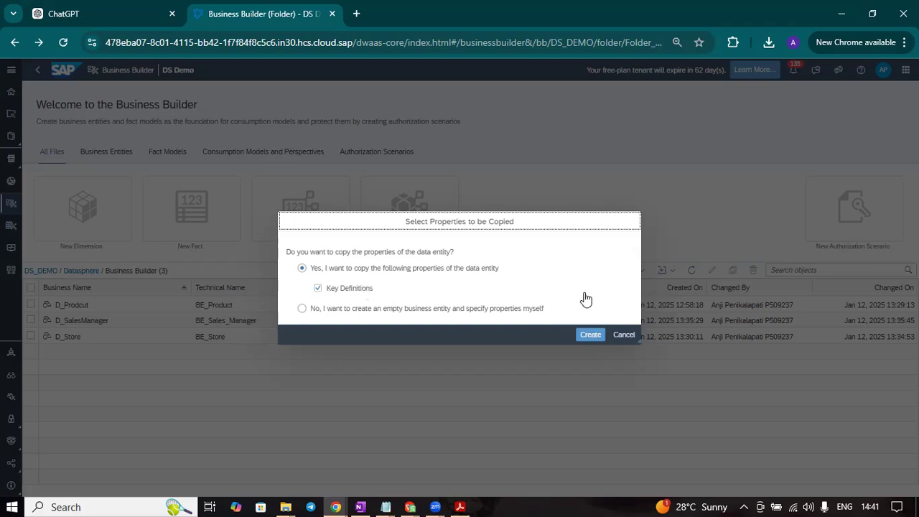
left_click(596, 336)
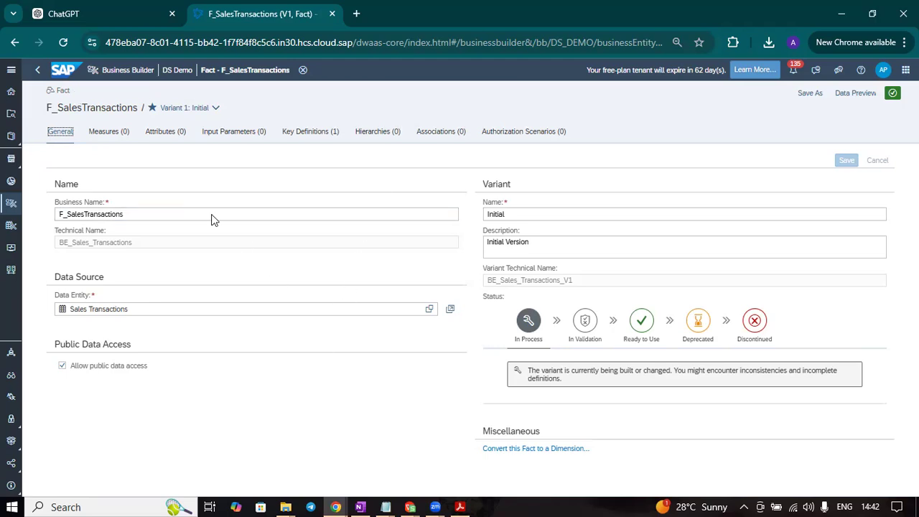
Check the key definitions and attributes of the F_SalesTransactions fact
left_click(170, 135)
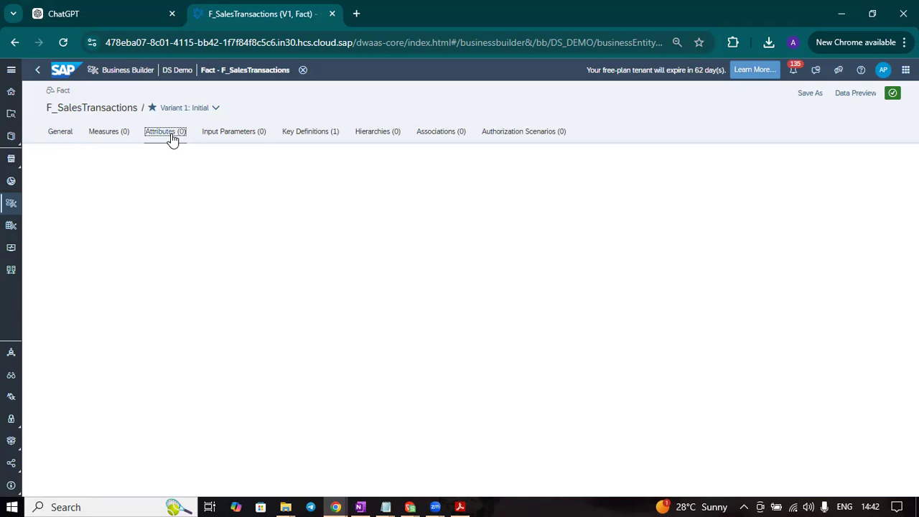
left_click(306, 133)
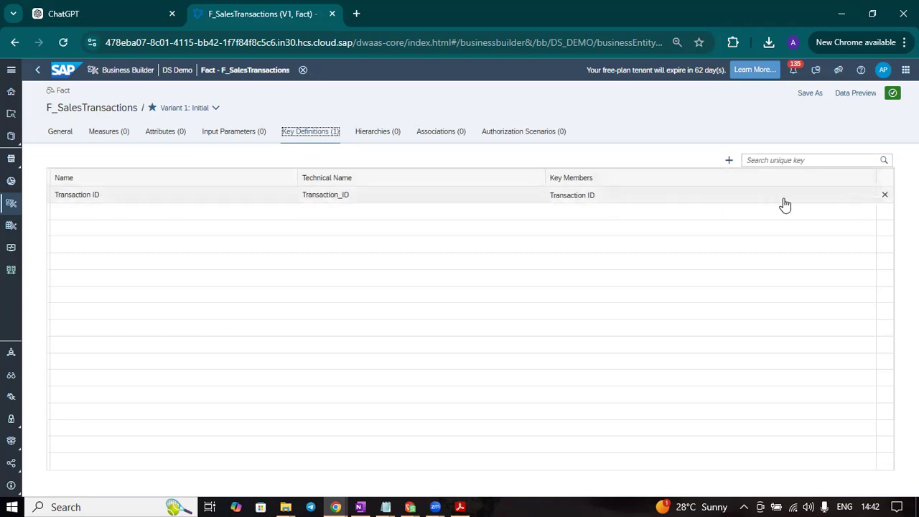
left_click(171, 130)
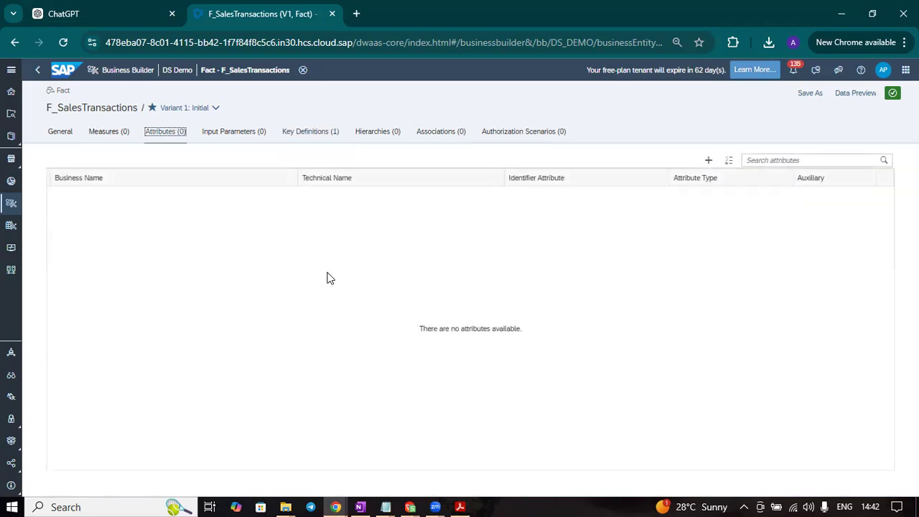
Add a source attribute to the fact with Transaction ID as its identifier attribute and save it
left_click(709, 161)
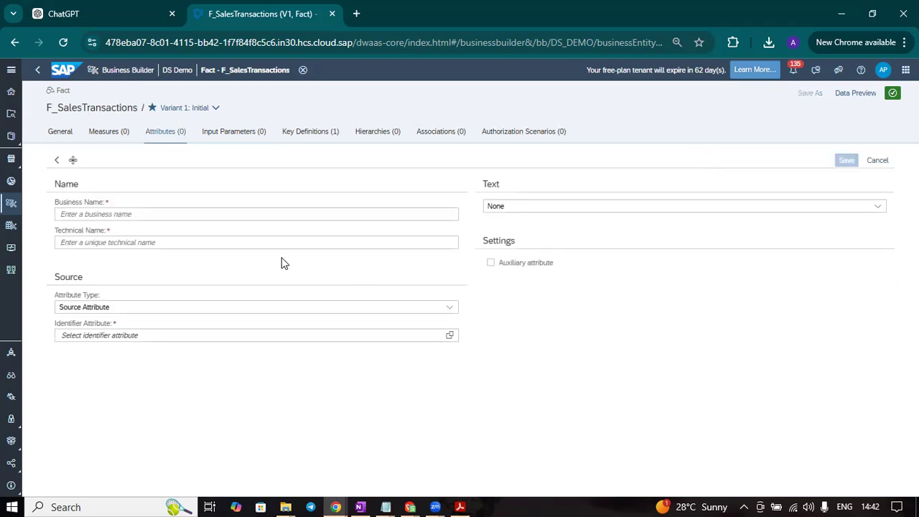
left_click(450, 309)
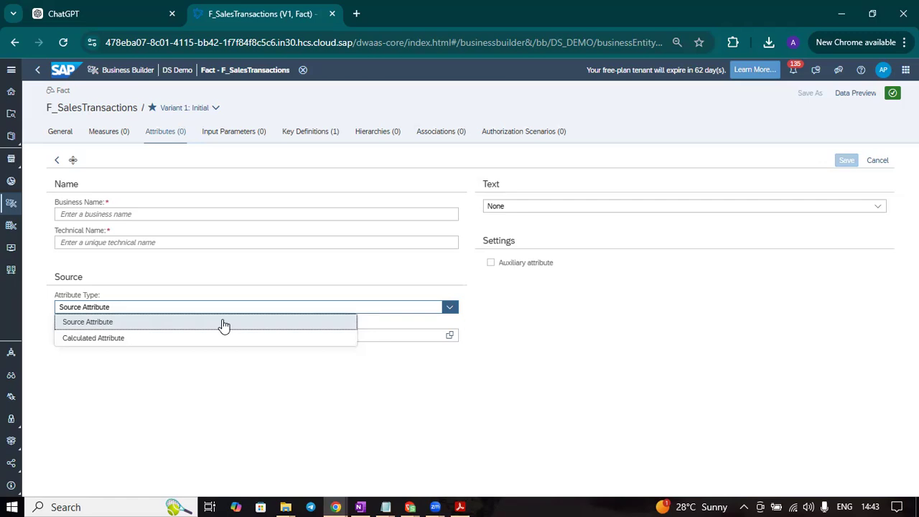
left_click(223, 324)
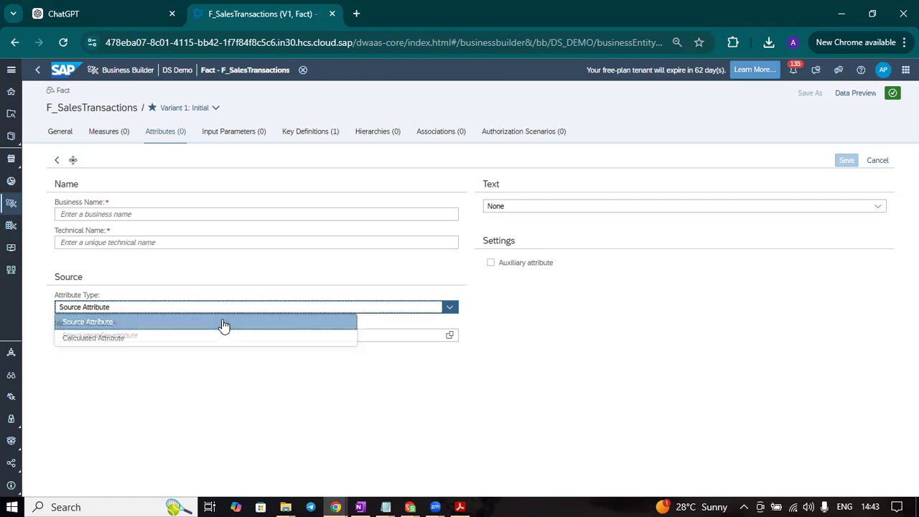
left_click(451, 335)
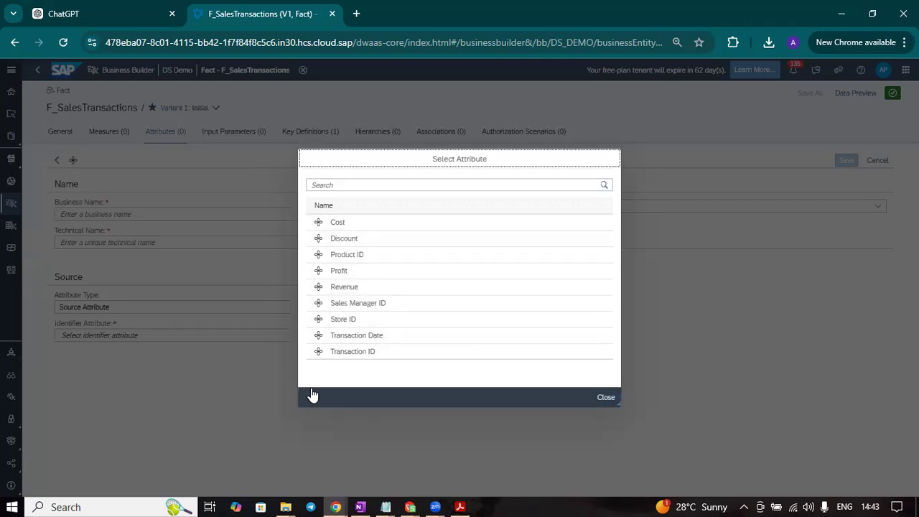
left_click(409, 352)
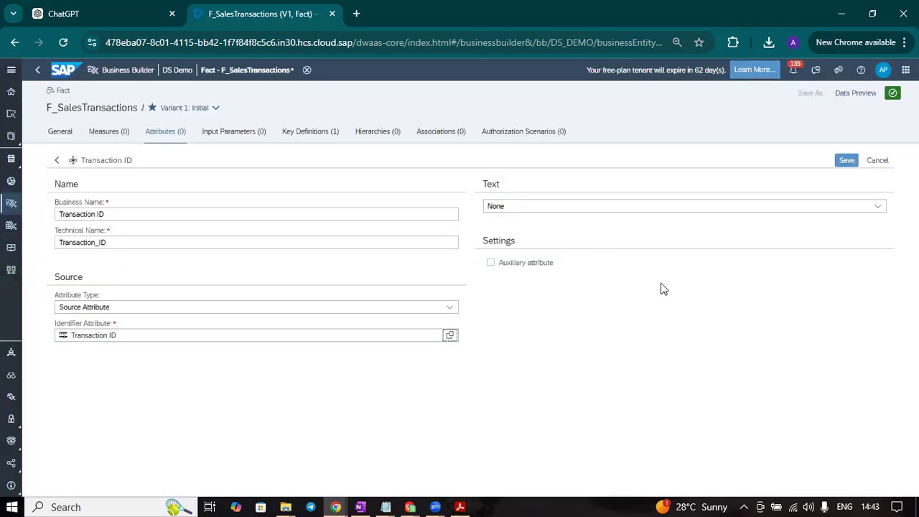
left_click(846, 161)
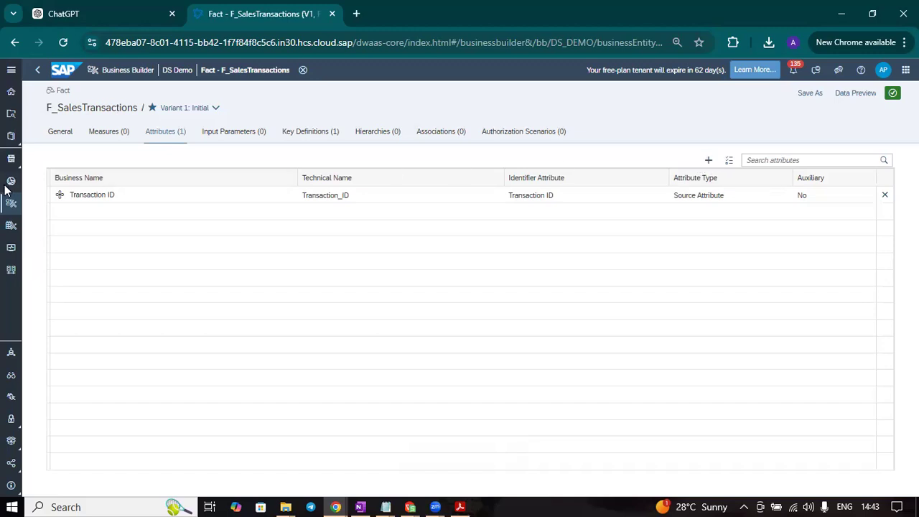
Add the source attributes Product ID, Sales Manager ID, Store ID and Transaction Date to the fact
left_click(729, 161)
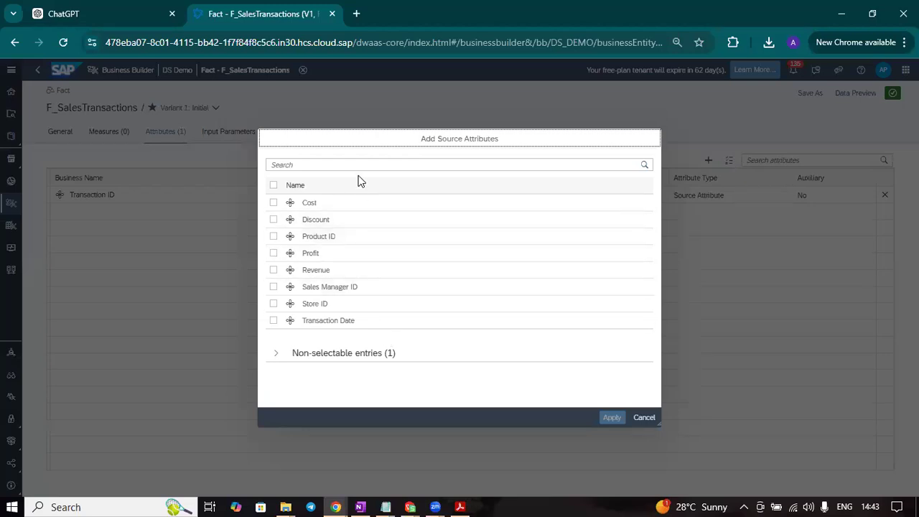
left_click(273, 320)
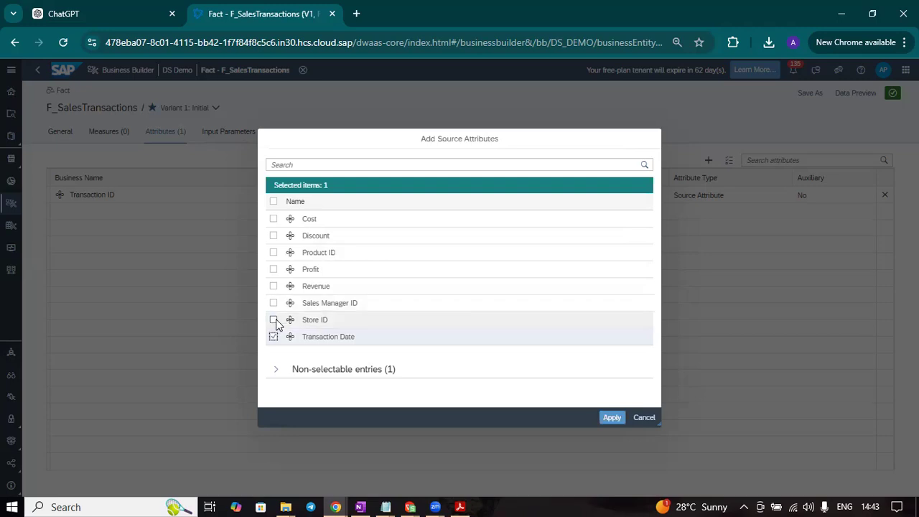
left_click(274, 321)
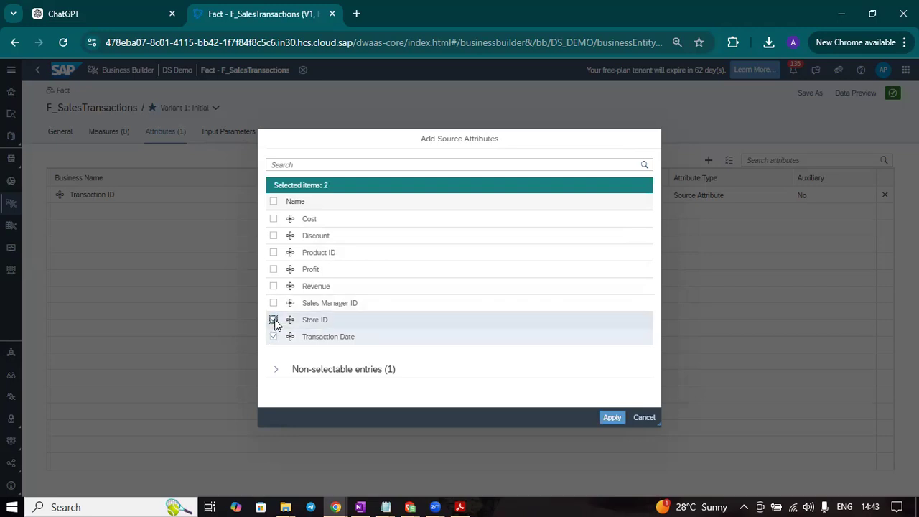
left_click(274, 303)
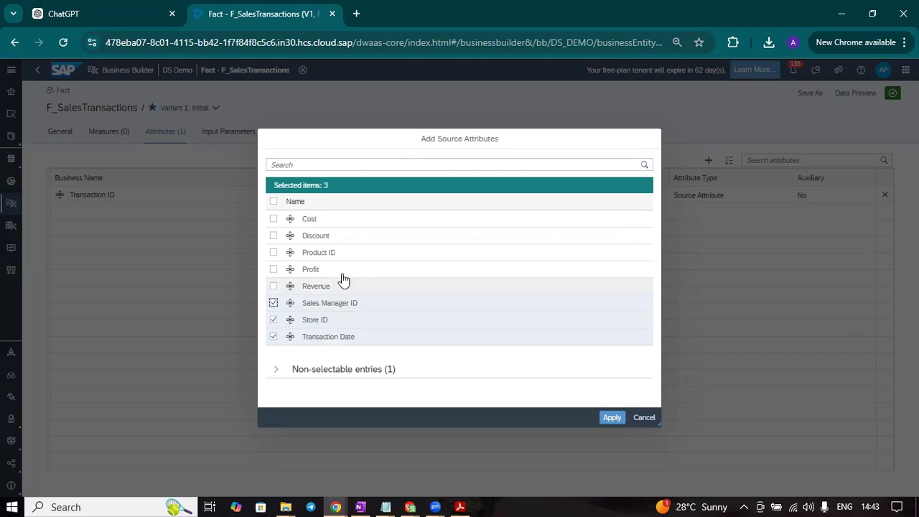
left_click(274, 253)
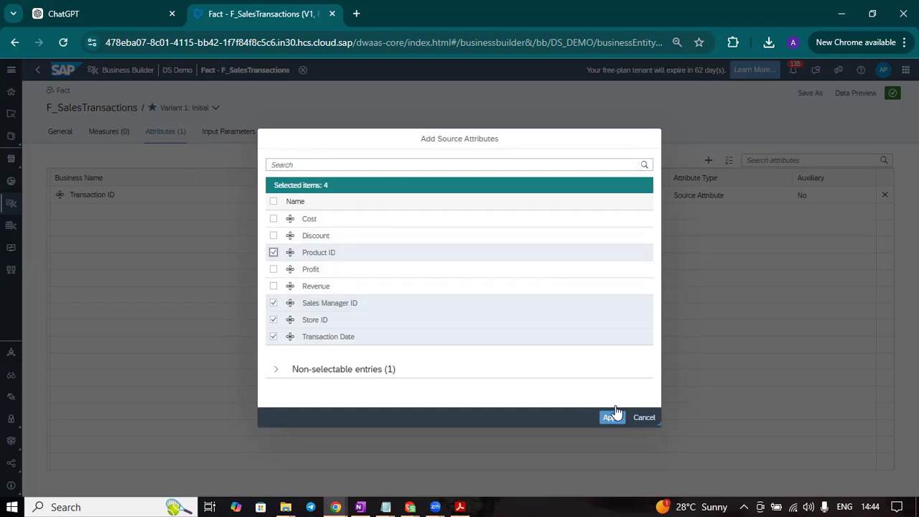
left_click(277, 372)
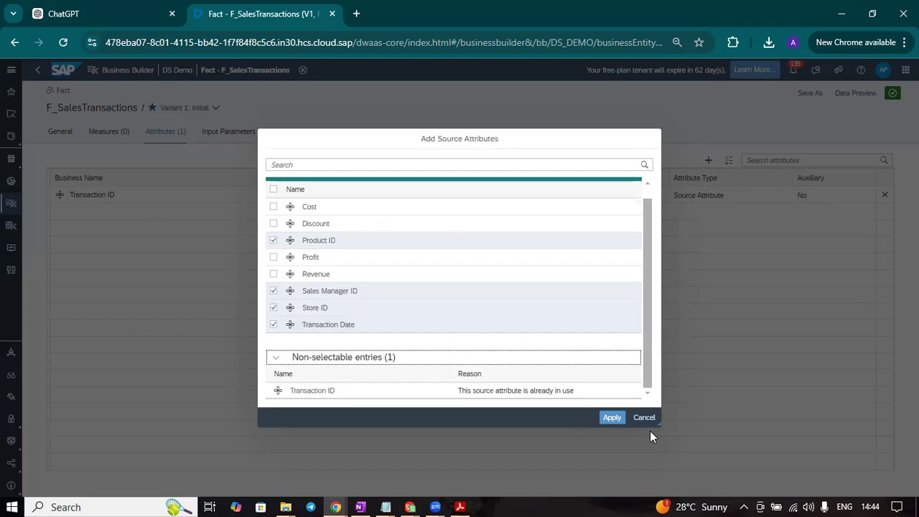
left_click(612, 417)
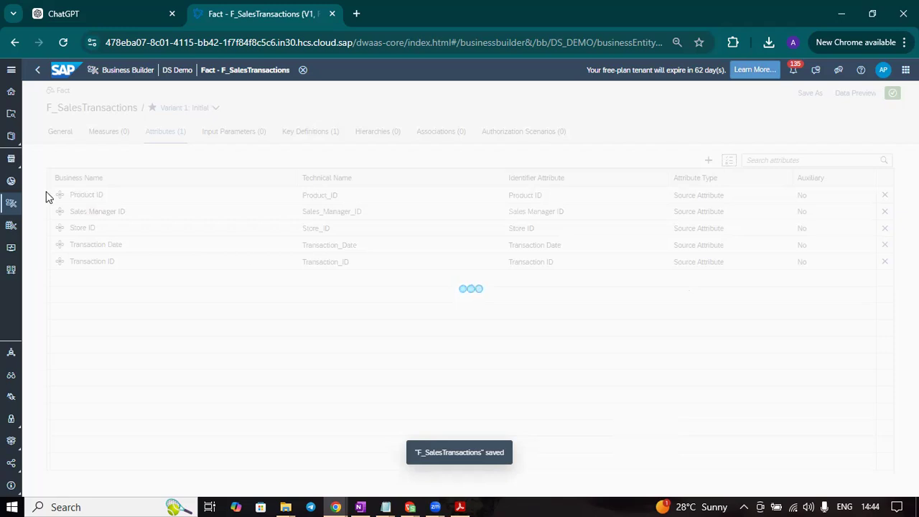
Add the source measures Cost, Discount, Profit and Revenue to the fact
left_click(108, 131)
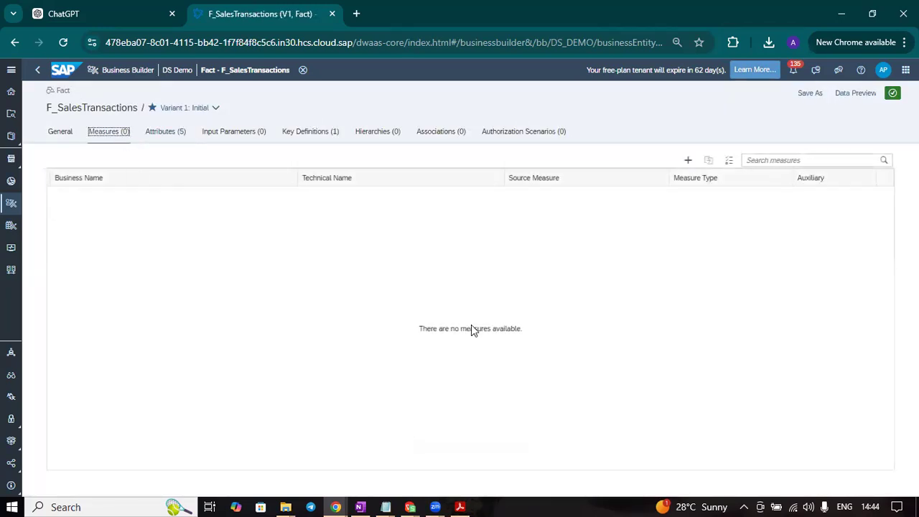
left_click(729, 162)
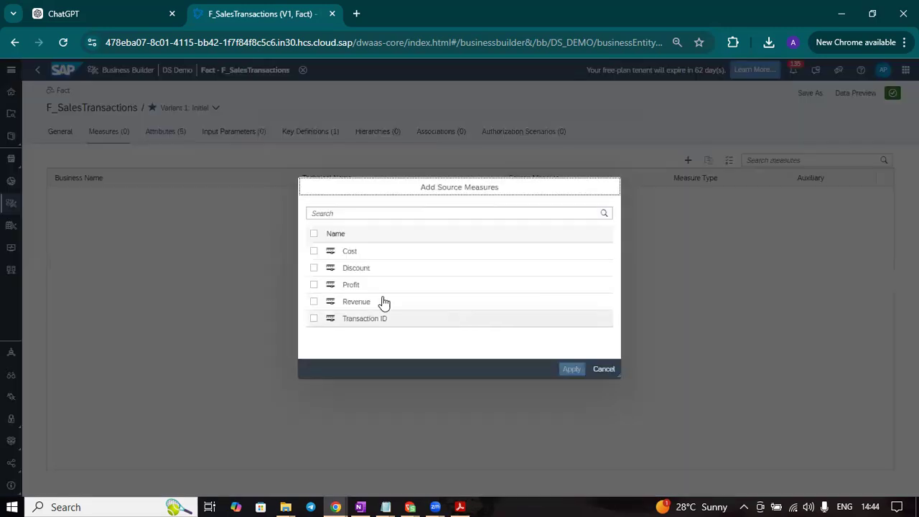
left_click(314, 251)
left_click(314, 285)
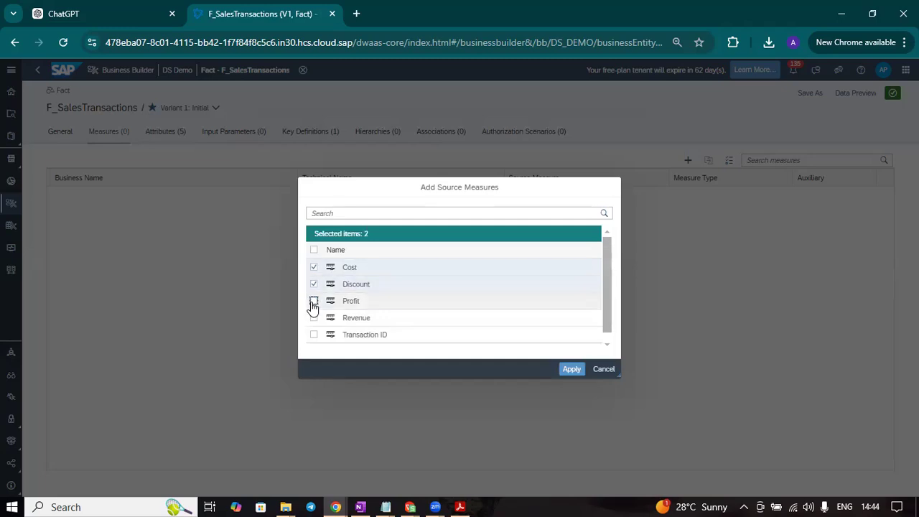
left_click(314, 301)
left_click(313, 317)
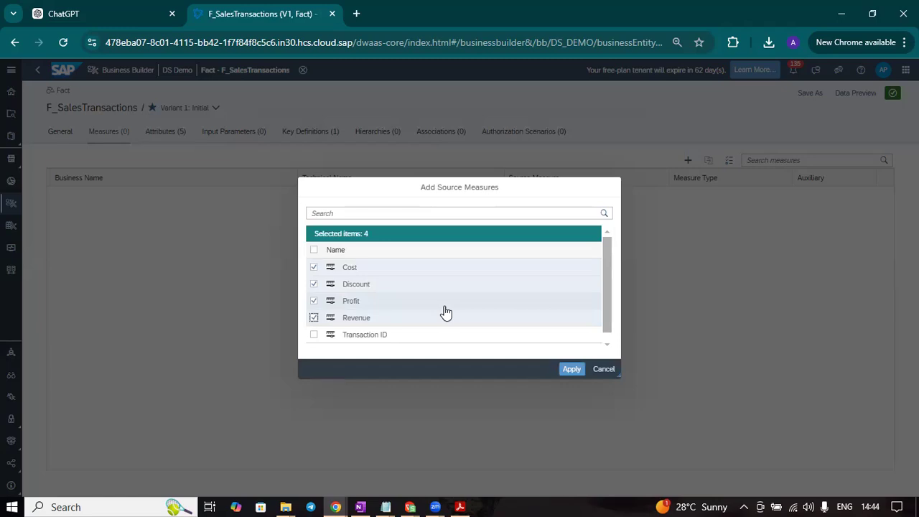
left_click(567, 369)
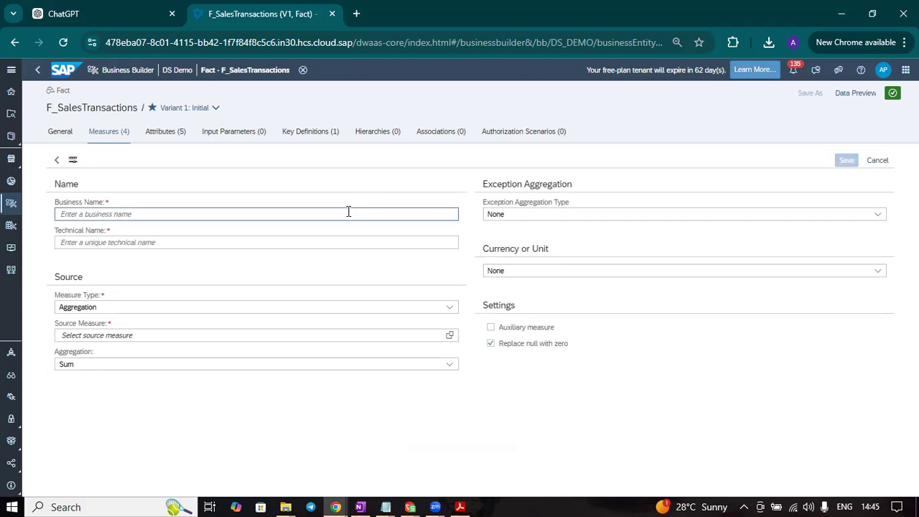
Set up a new Aggregation measure with Profit as its source measure, and check the available measure types and aggregation options
left_click(329, 242)
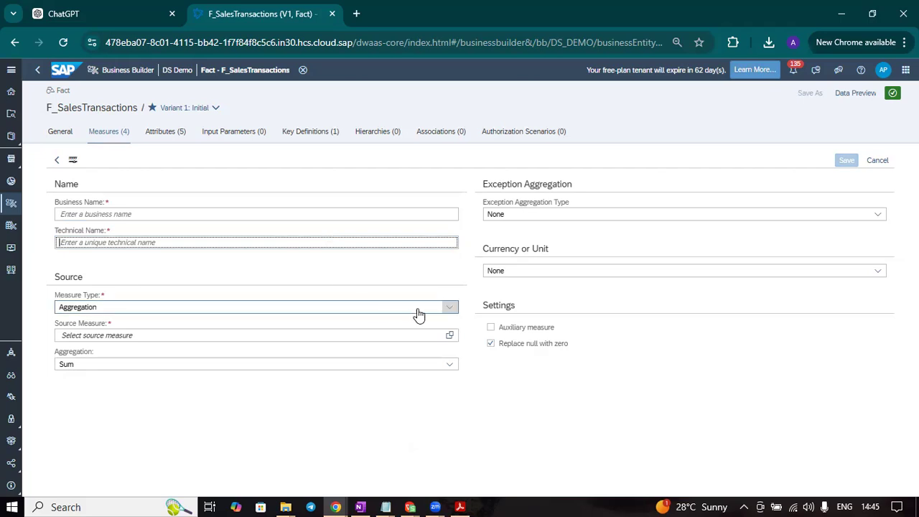
left_click(453, 311)
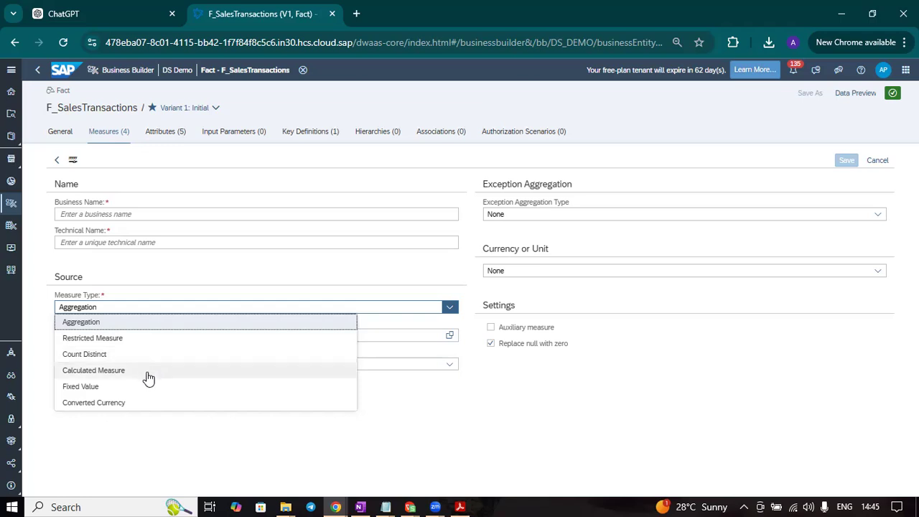
left_click(519, 437)
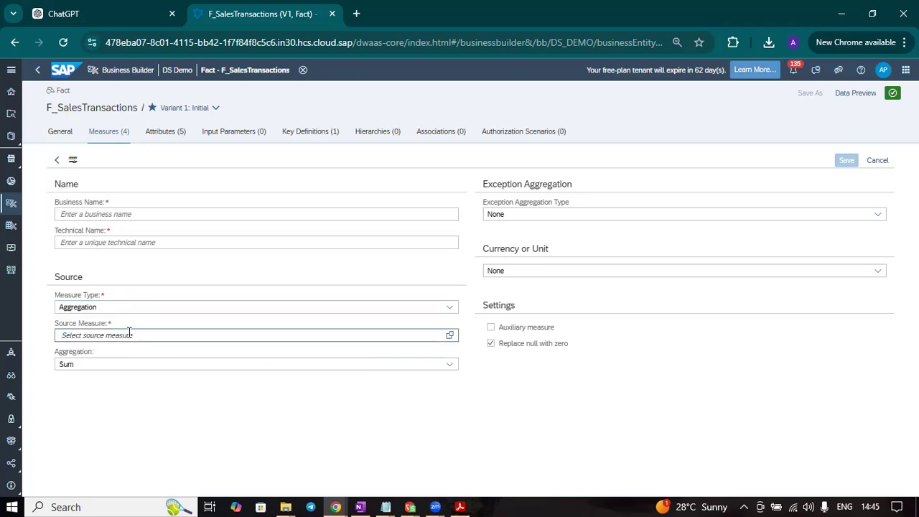
left_click(449, 336)
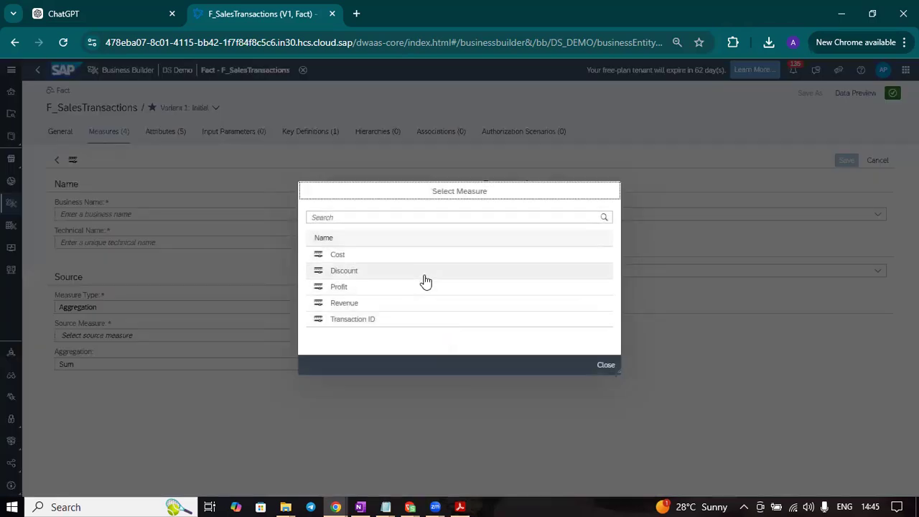
left_click(402, 287)
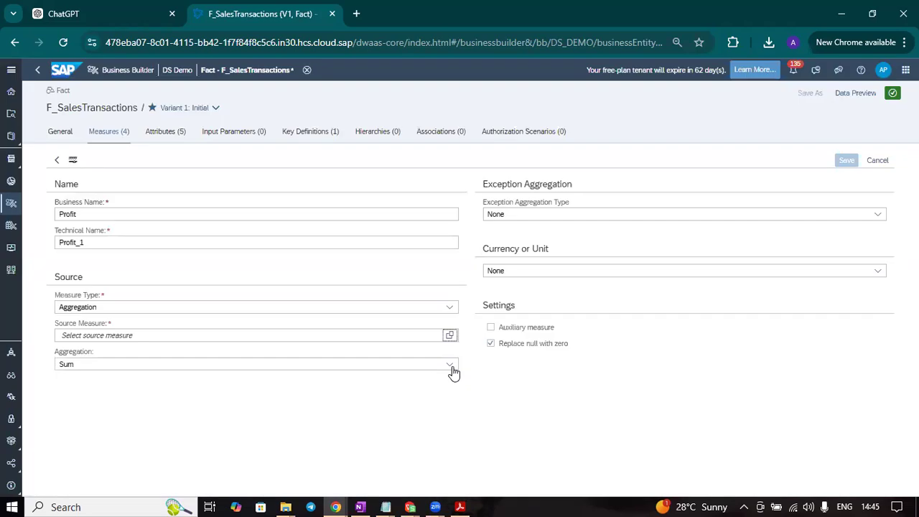
left_click(450, 364)
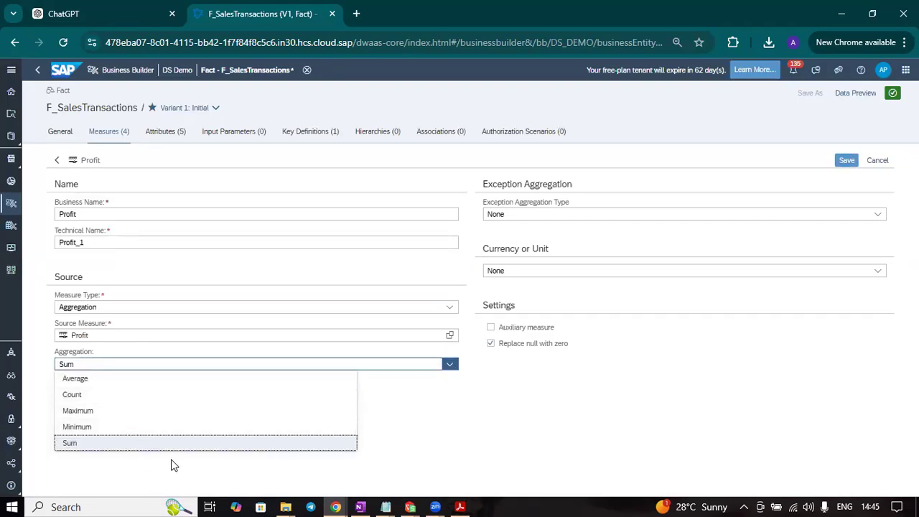
left_click(537, 442)
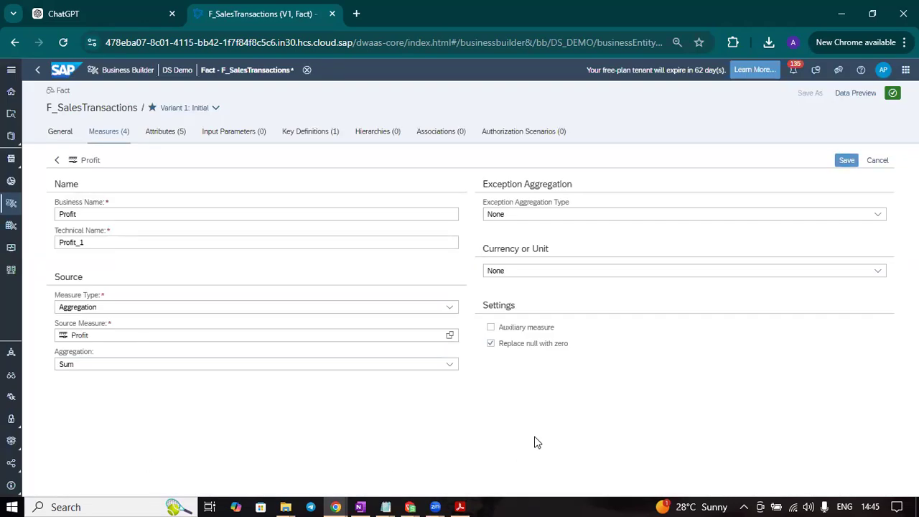
Set the new Profit measure's exception aggregation type to SUM with Store ID as the exception aggregation attribute
left_click(877, 217)
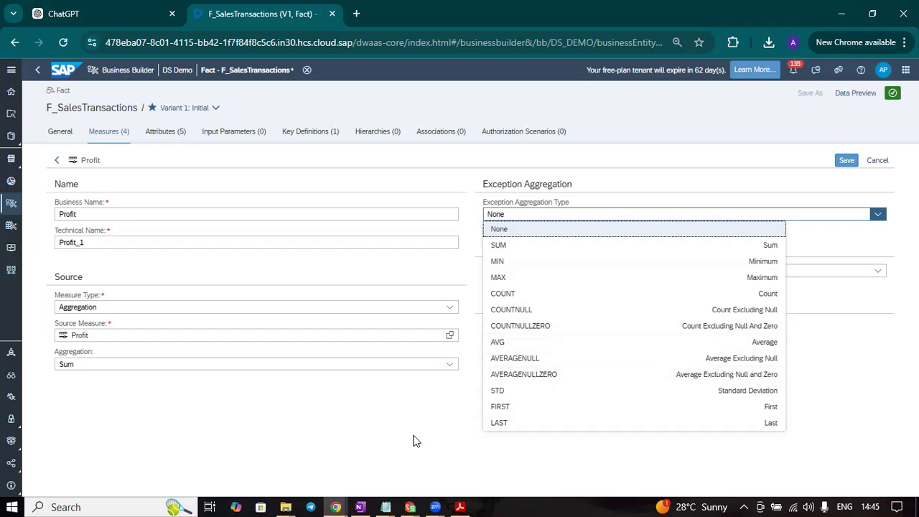
left_click(382, 444)
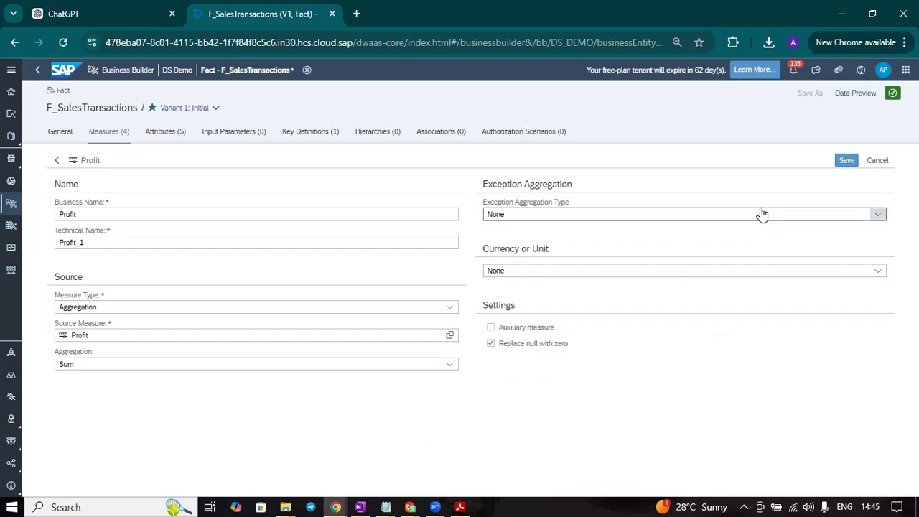
left_click(878, 215)
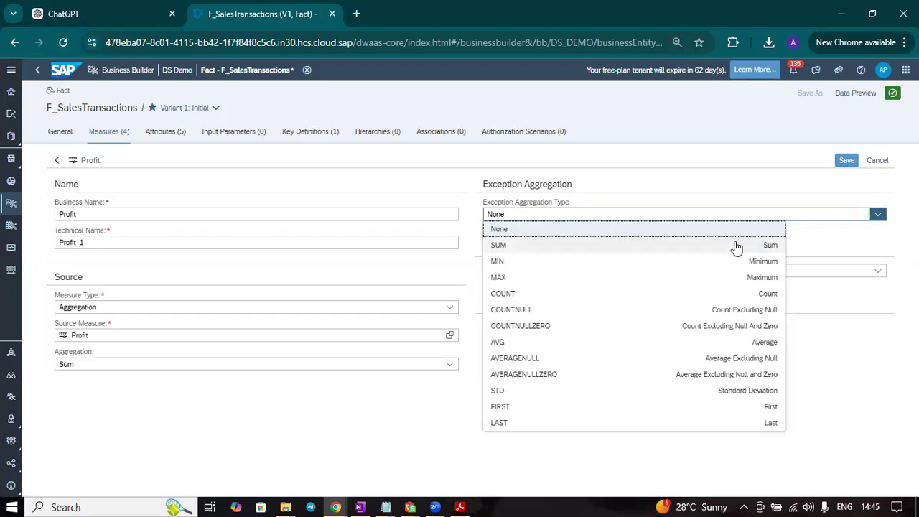
left_click(590, 246)
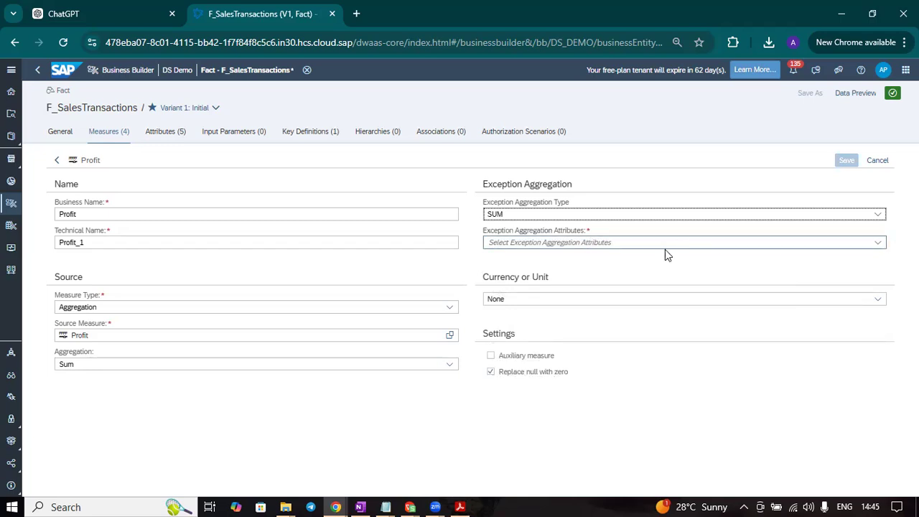
left_click(877, 243)
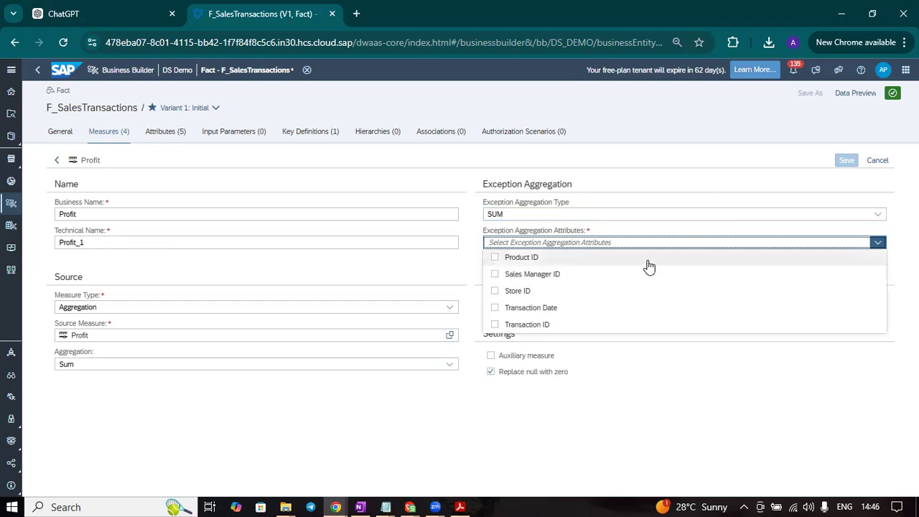
left_click(495, 293)
left_click(726, 359)
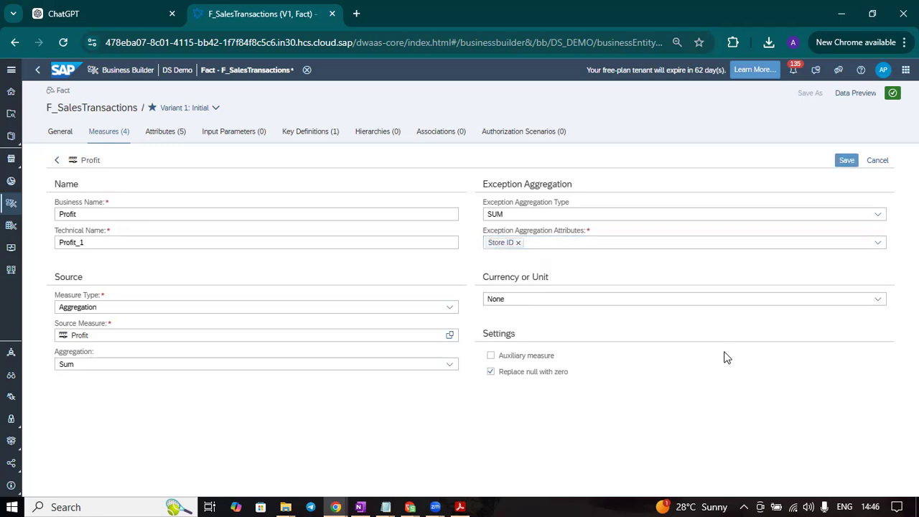
Try Amount with Currency with a field reference on the new Profit measure, check the selectable currency fields, and discard the measure
left_click(574, 300)
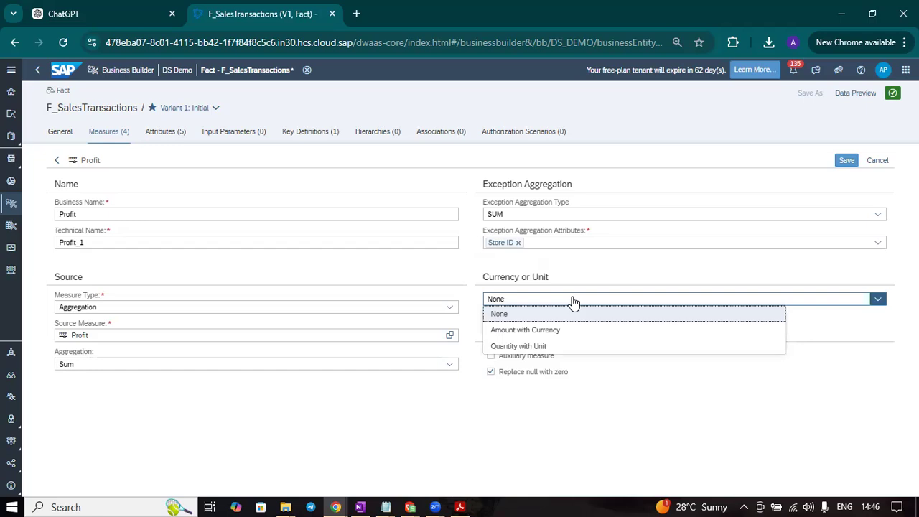
left_click(554, 332)
left_click(535, 336)
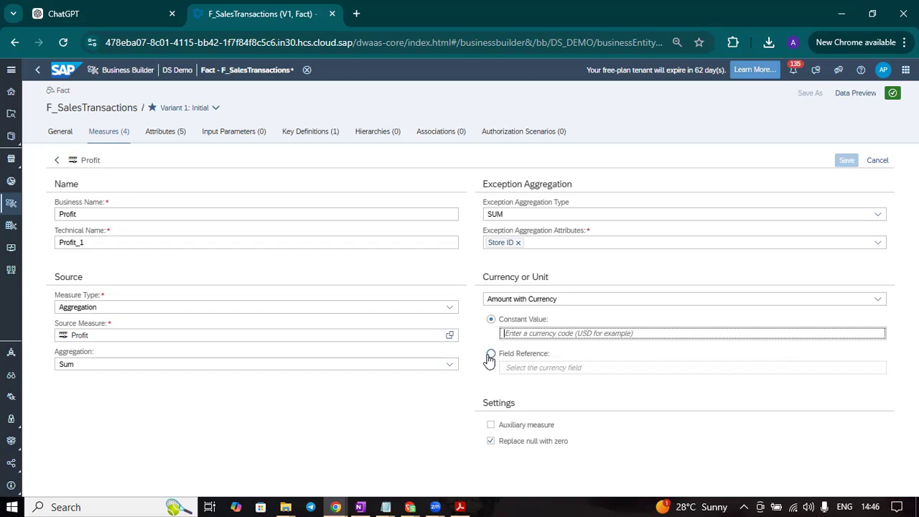
left_click(491, 354)
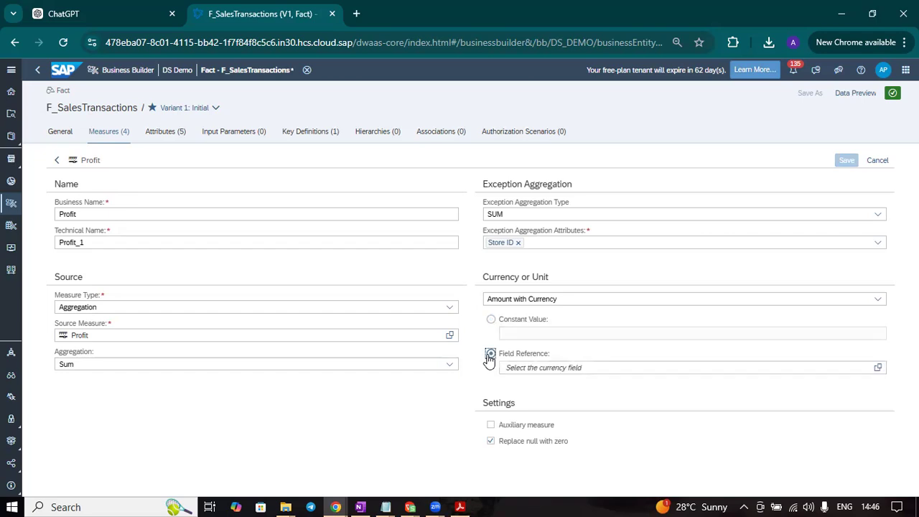
left_click(879, 367)
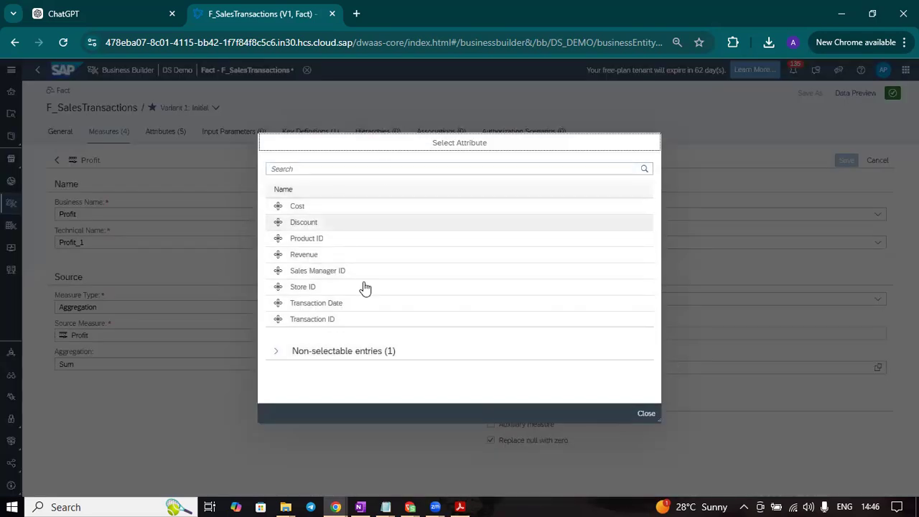
left_click(643, 413)
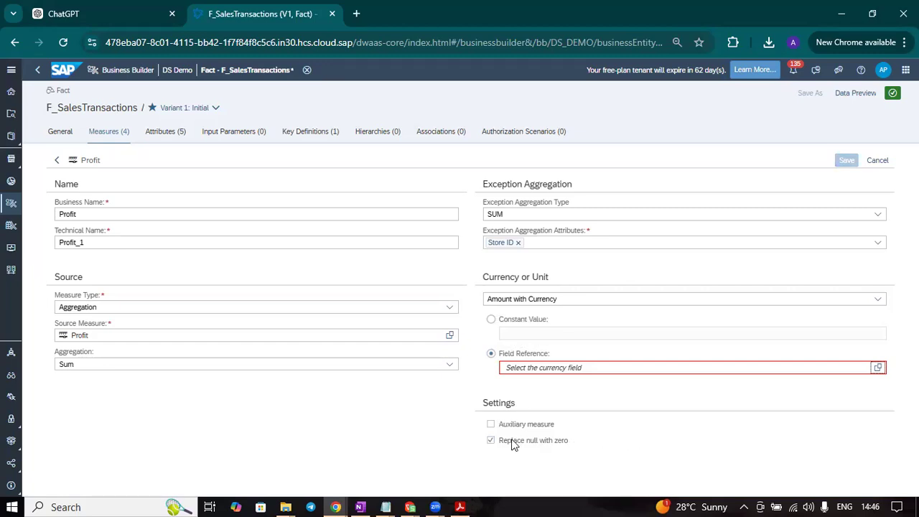
left_click(874, 161)
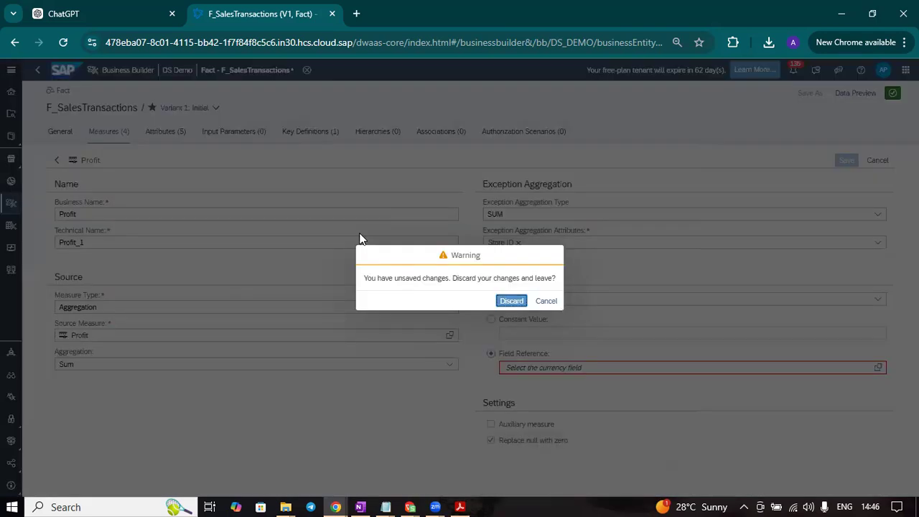
left_click(502, 301)
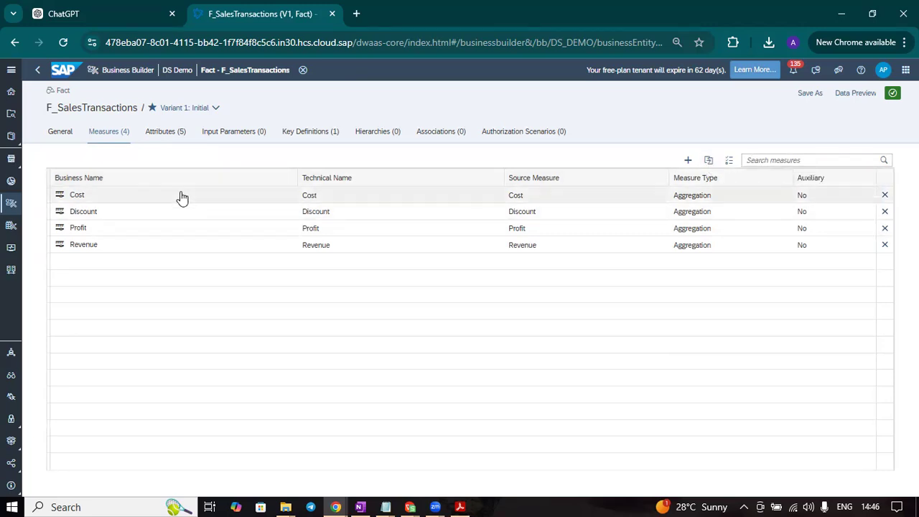
Check the Cost measure's settings and the fact's associations and attributes
left_click(702, 191)
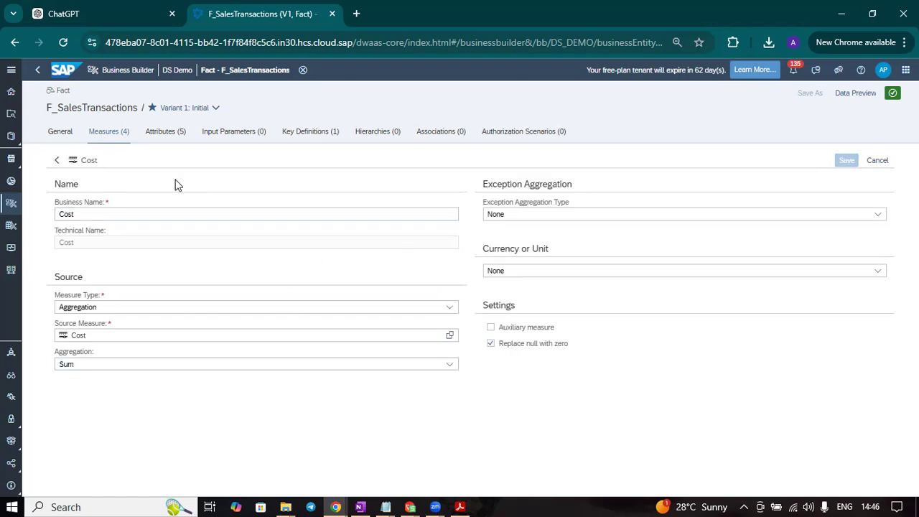
left_click(57, 160)
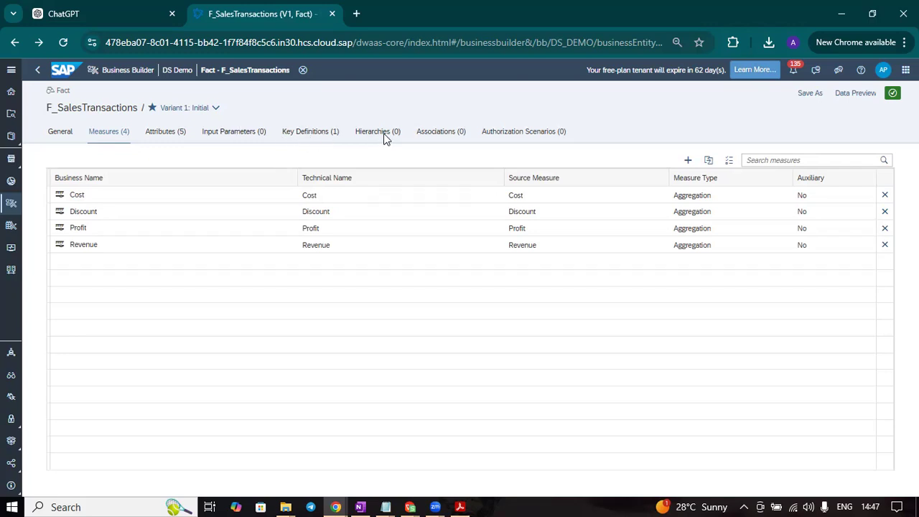
left_click(440, 133)
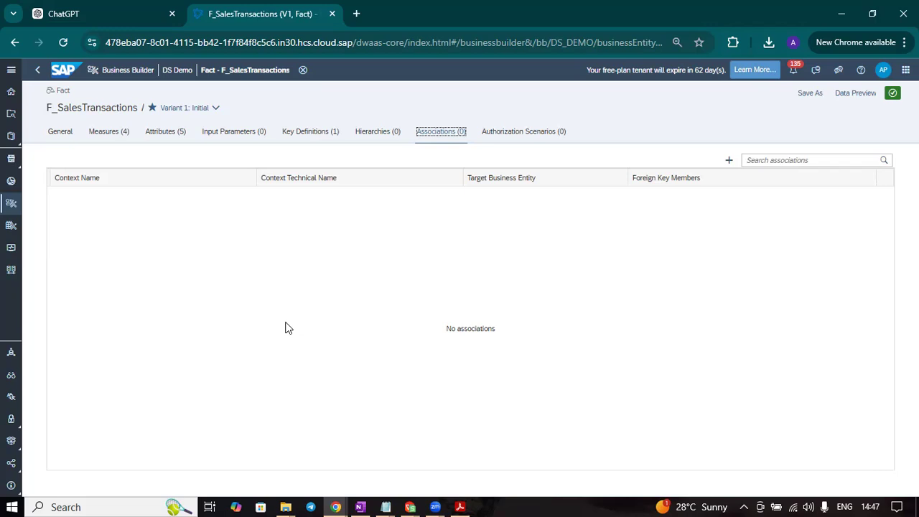
left_click(169, 127)
left_click(165, 133)
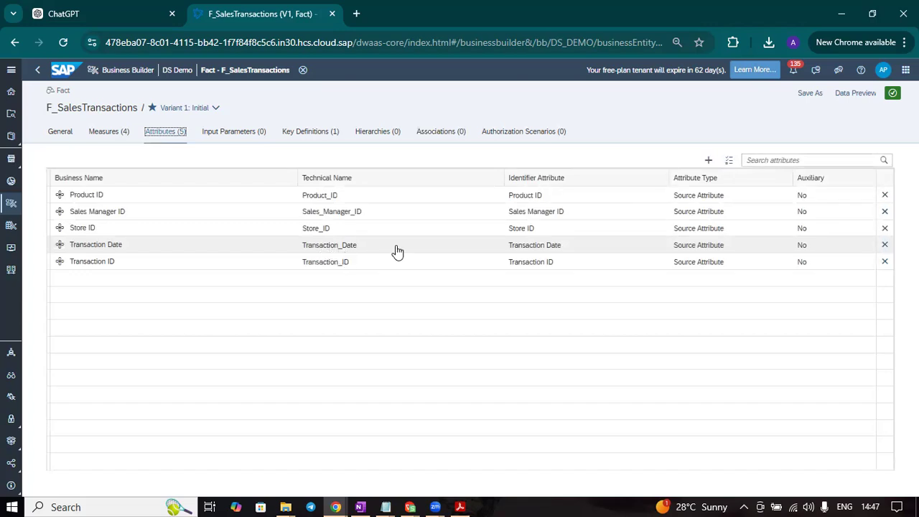
Add an association to the fact with D_Prodcut from the Datasphere Business Builder folder as its target business entity
left_click(443, 137)
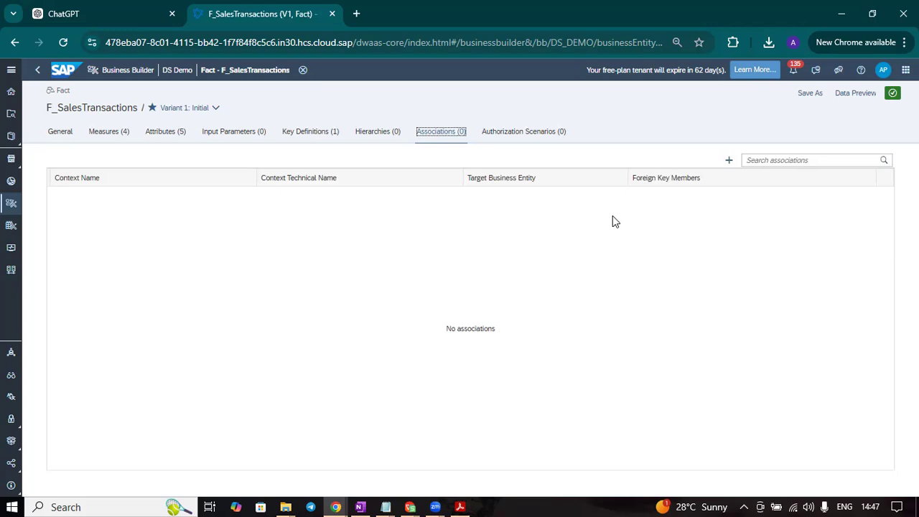
left_click(728, 162)
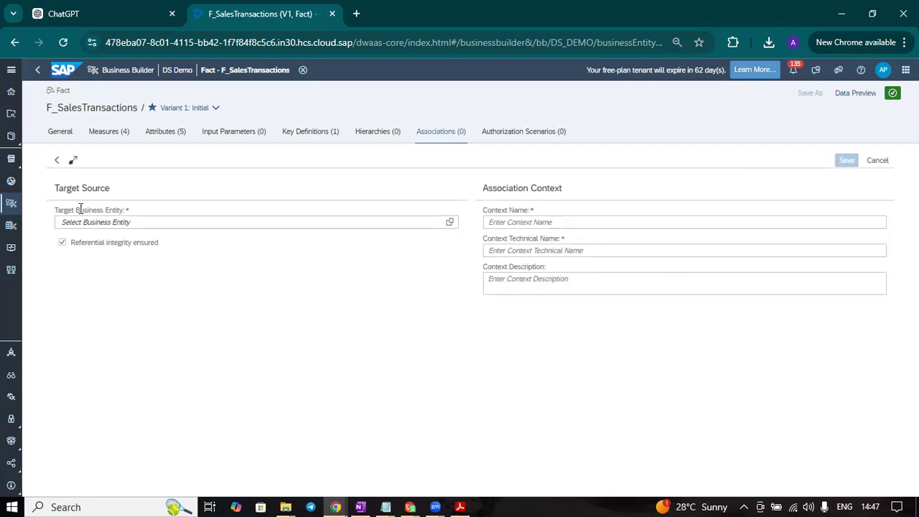
left_click(450, 222)
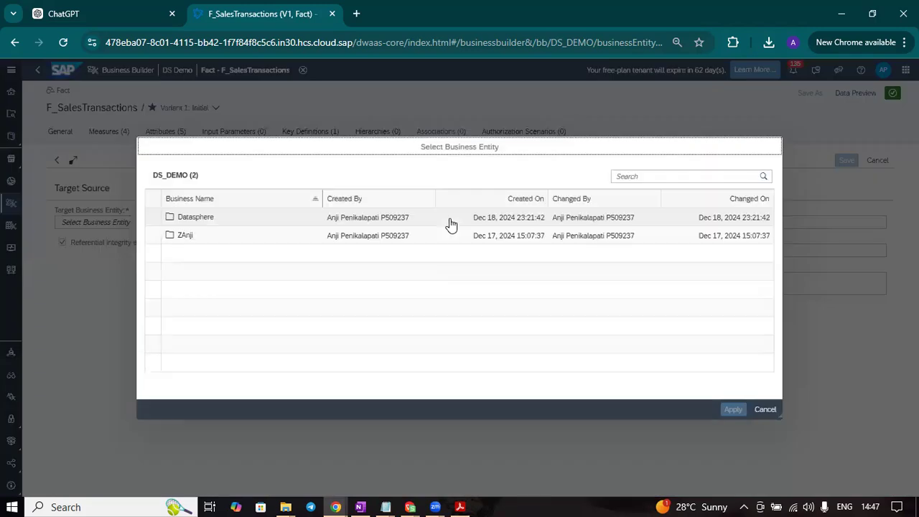
left_click(206, 218)
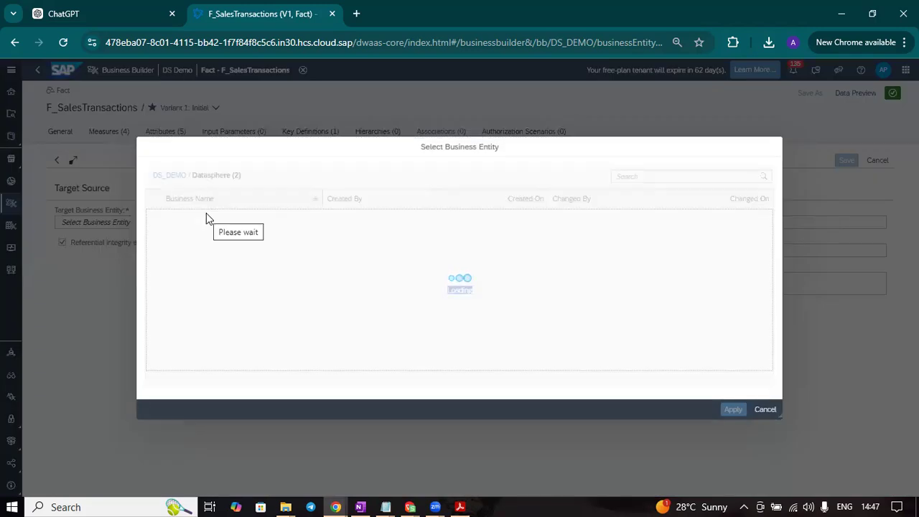
left_click(206, 217)
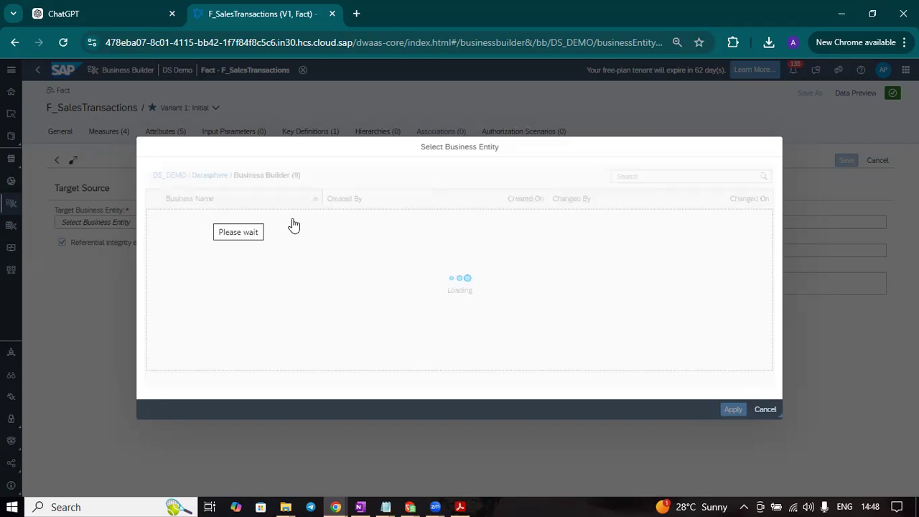
left_click(260, 218)
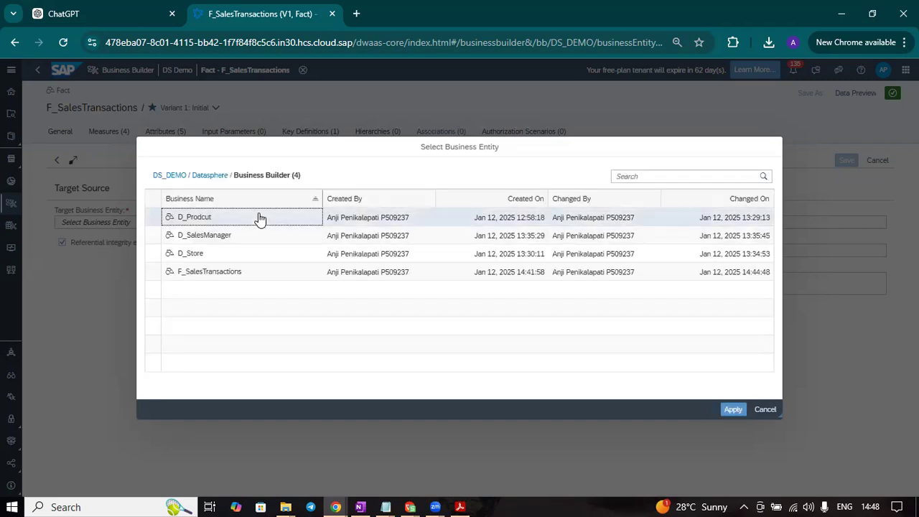
left_click(736, 411)
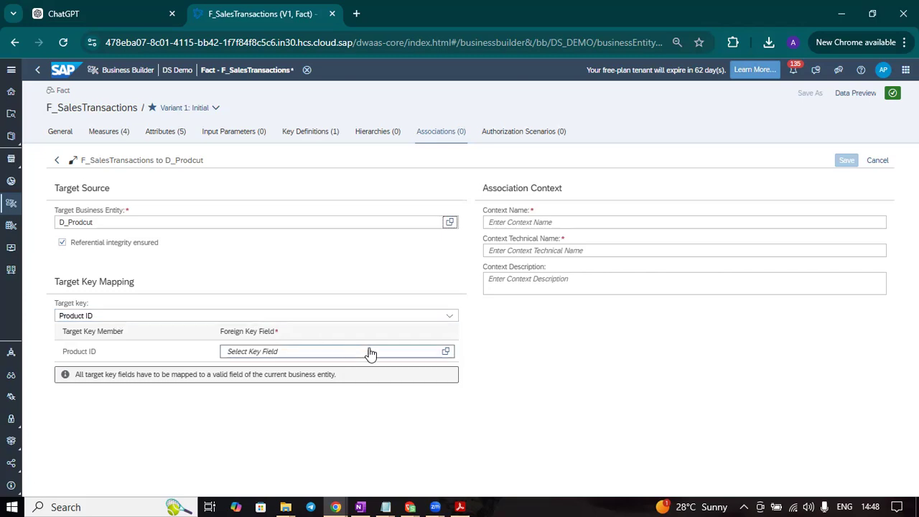
Map the target key to the foreign key field Product ID and name the association context Product Details
left_click(445, 351)
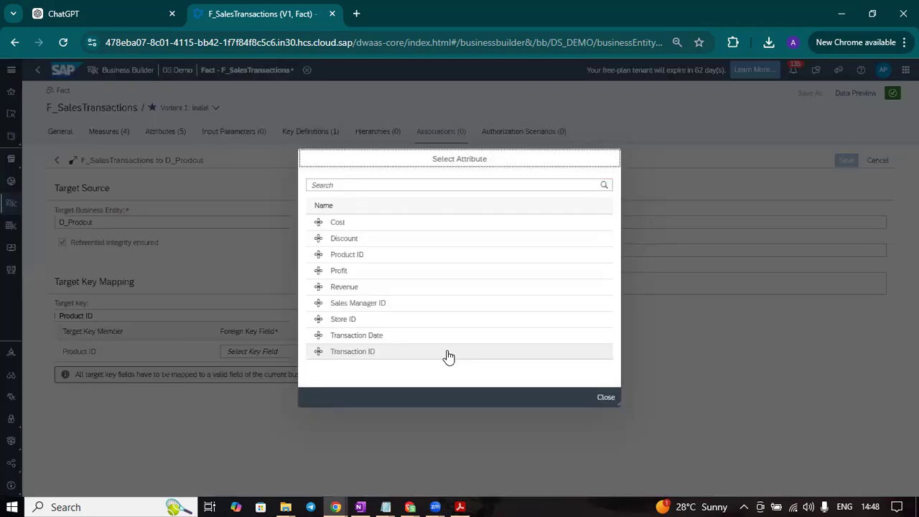
left_click(467, 263)
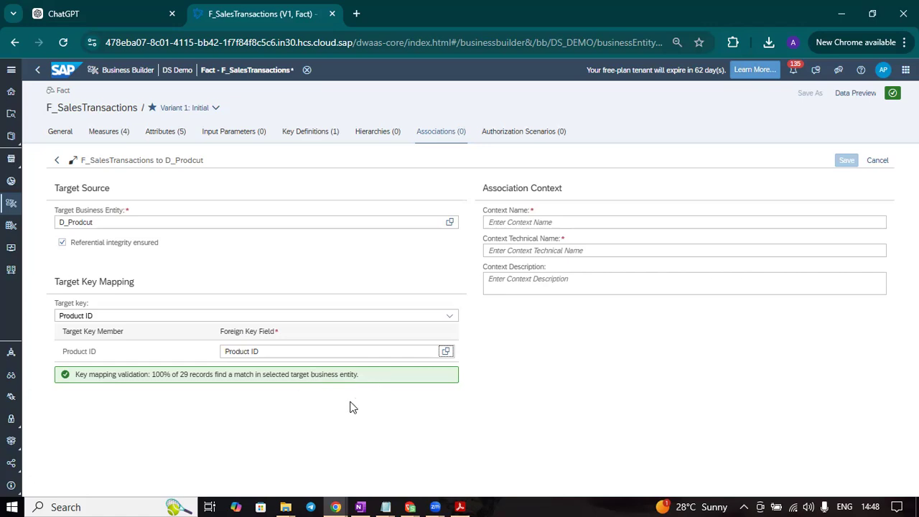
left_click(592, 223)
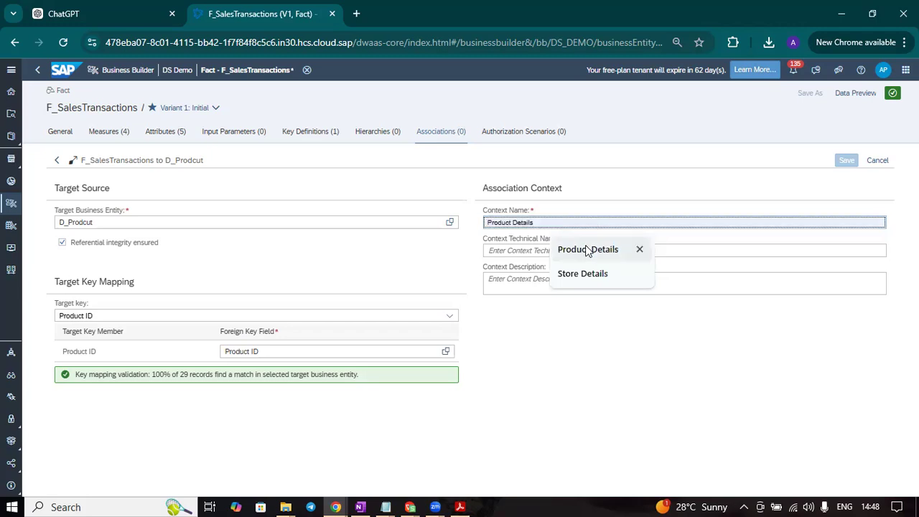
left_click(587, 249)
left_click(587, 249)
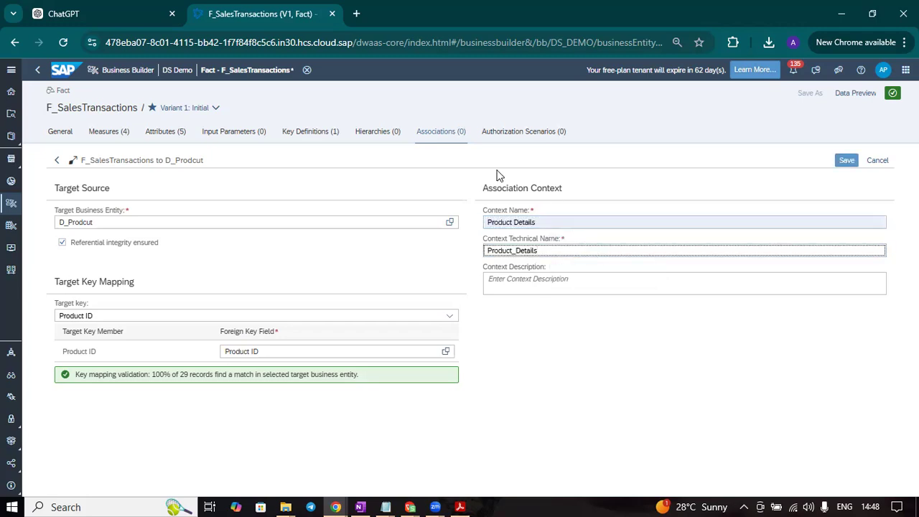
Enter Product Details as the context description of the association to D_Prodcut and save the association
left_click(555, 287)
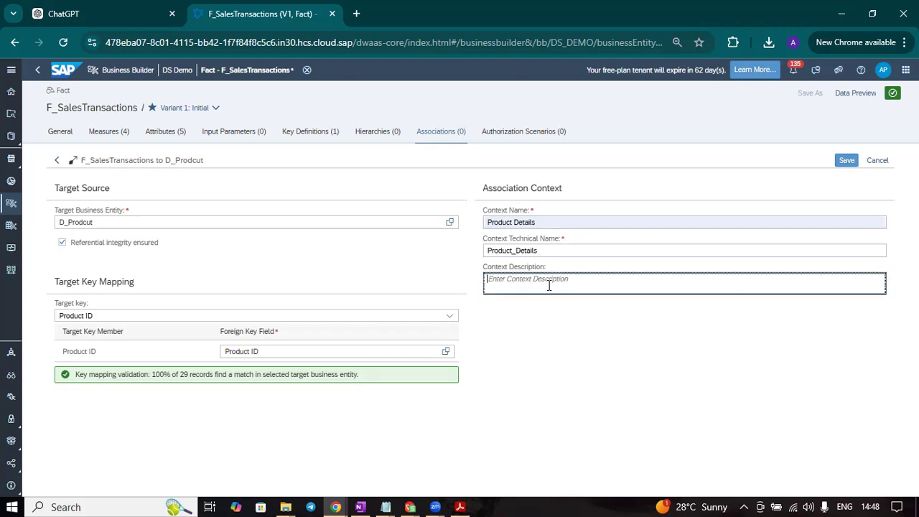
left_click(542, 224)
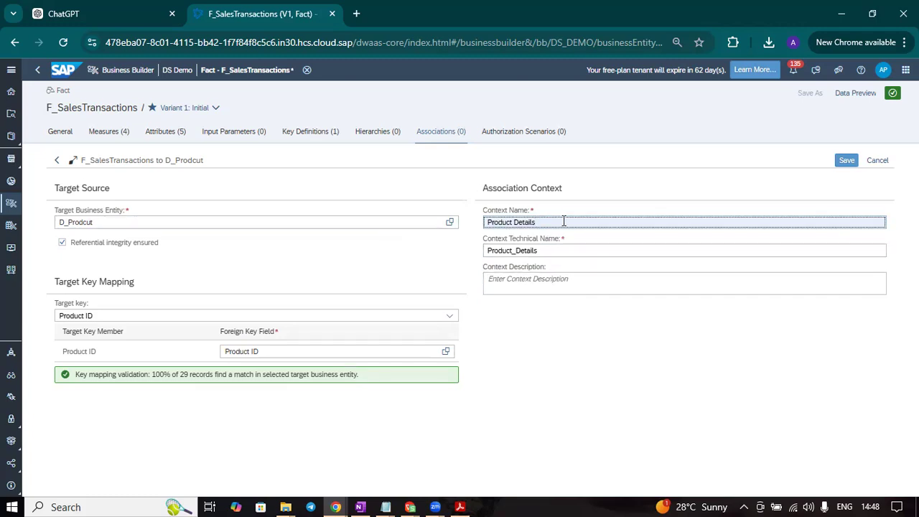
left_click_drag(564, 222, 486, 224)
type("C")
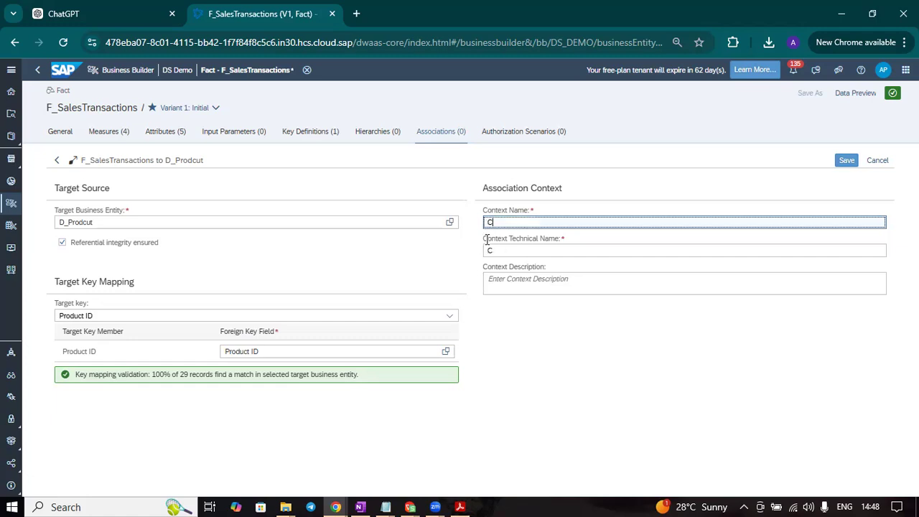
key("ctrl+z")
key("ctrl+c")
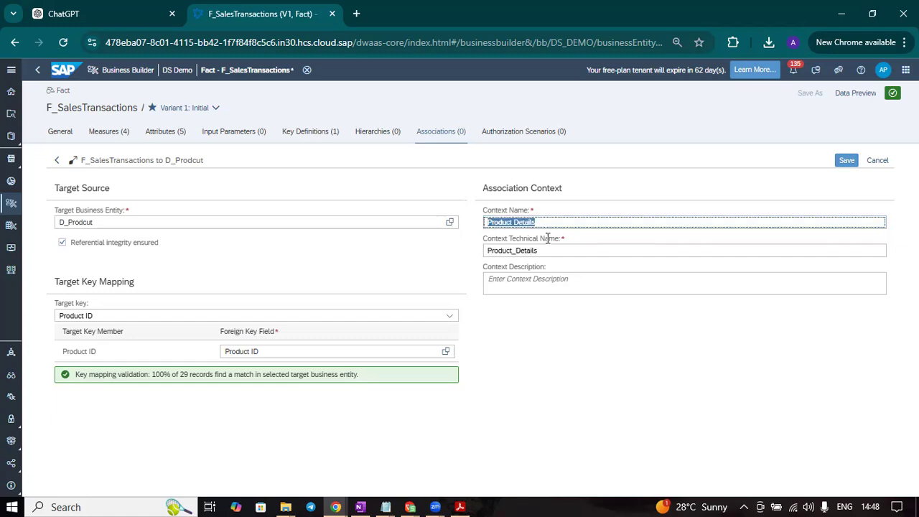
left_click(531, 279)
key("ctrl+v")
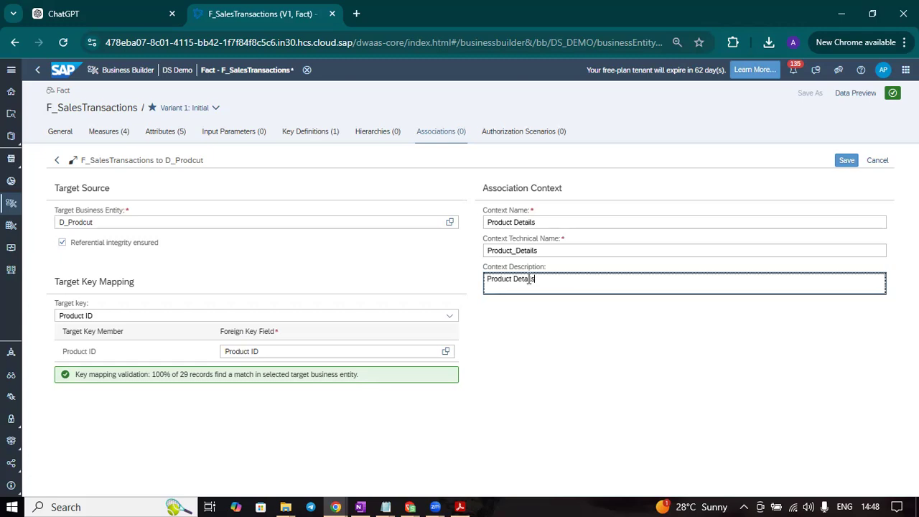
left_click(846, 161)
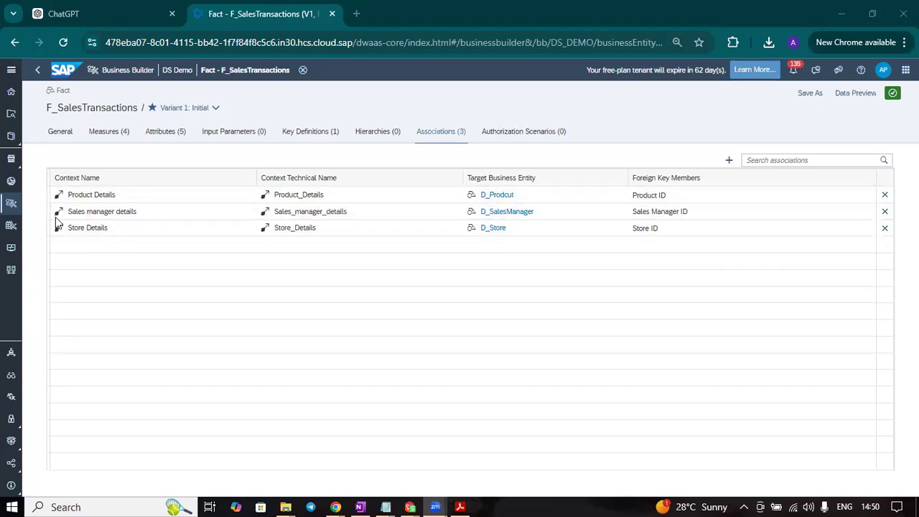
Check the settings of the fact's Store Details and Sales manager details associations
left_click(117, 234)
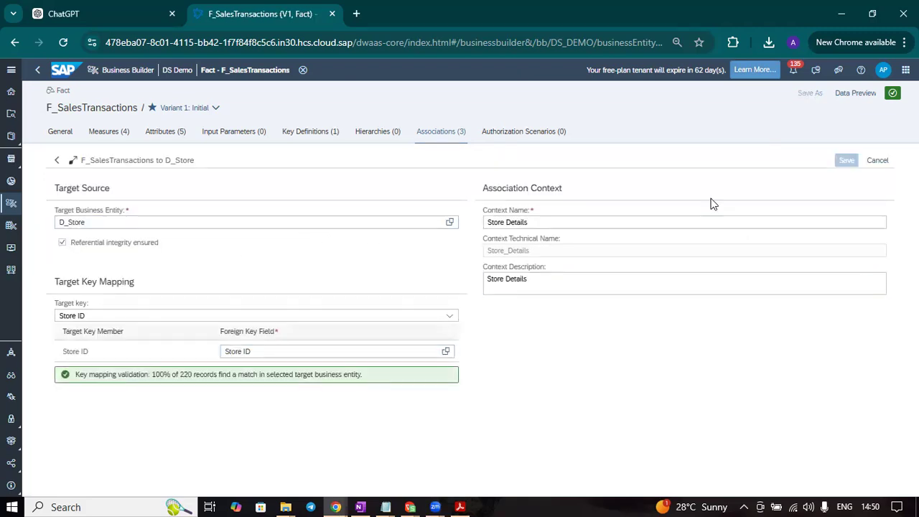
left_click(877, 160)
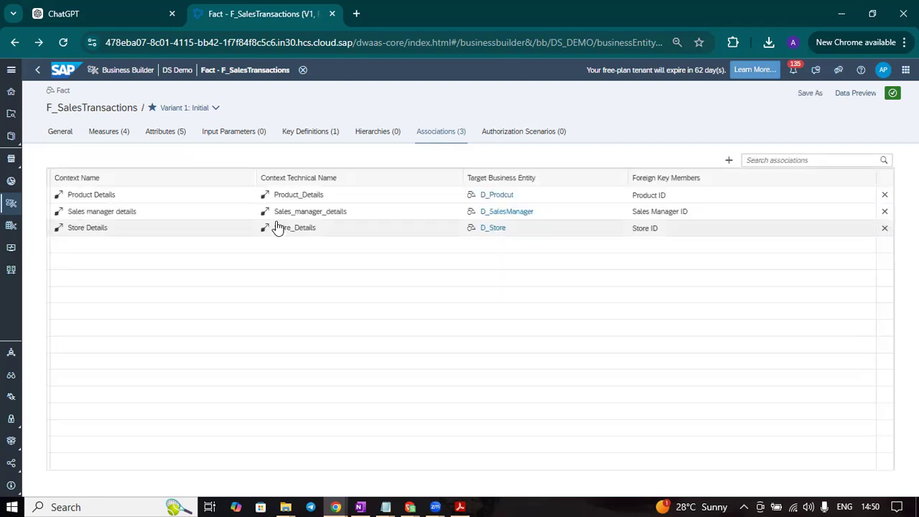
left_click(121, 213)
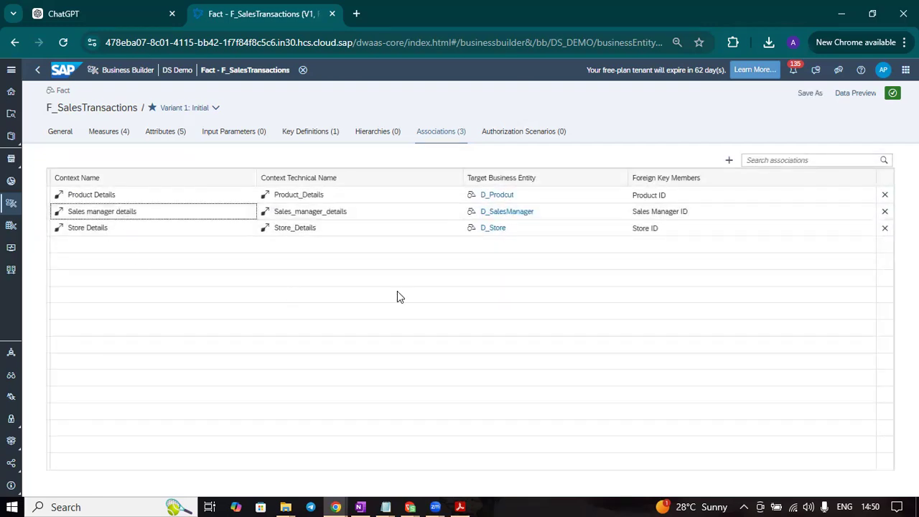
left_click(877, 160)
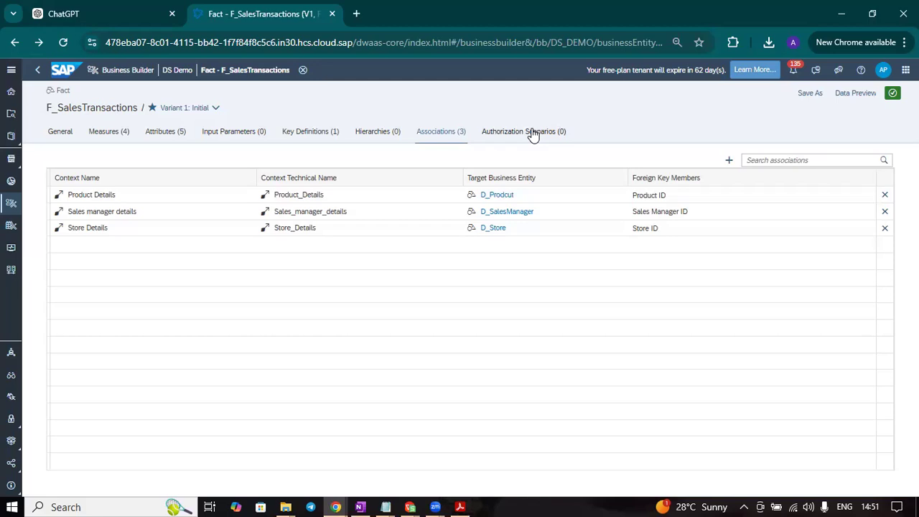
Preview the data of F_SalesTransactions and check the actions offered for the Cost field and the Store Details association
left_click(863, 92)
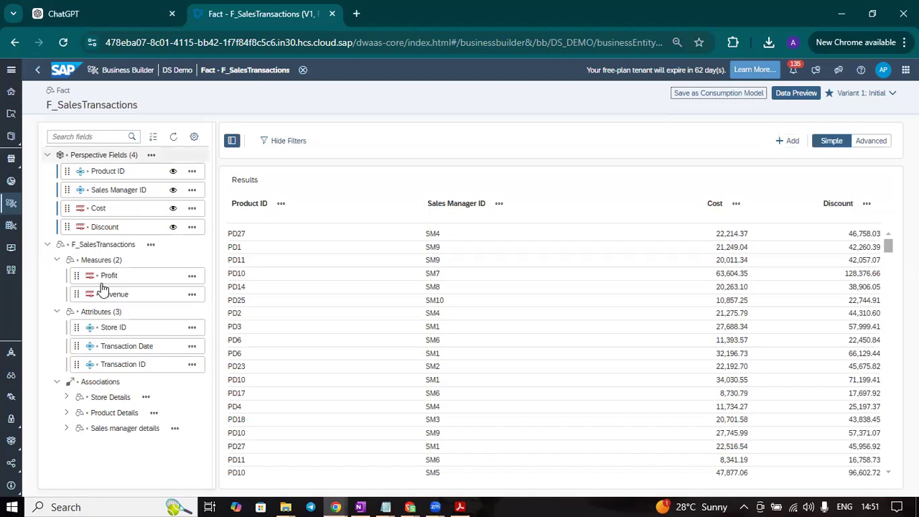
scroll(756, 310, "down", 5)
scroll(756, 316, "up", 5)
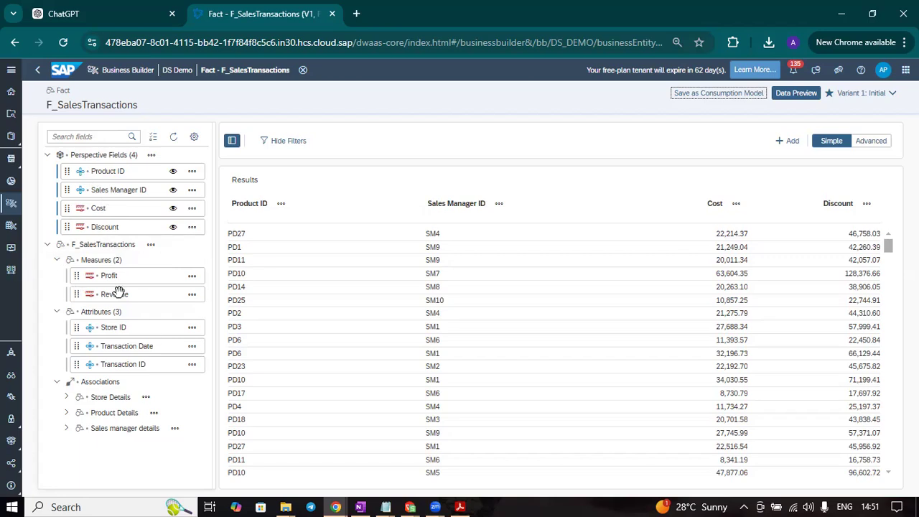
left_click(192, 209)
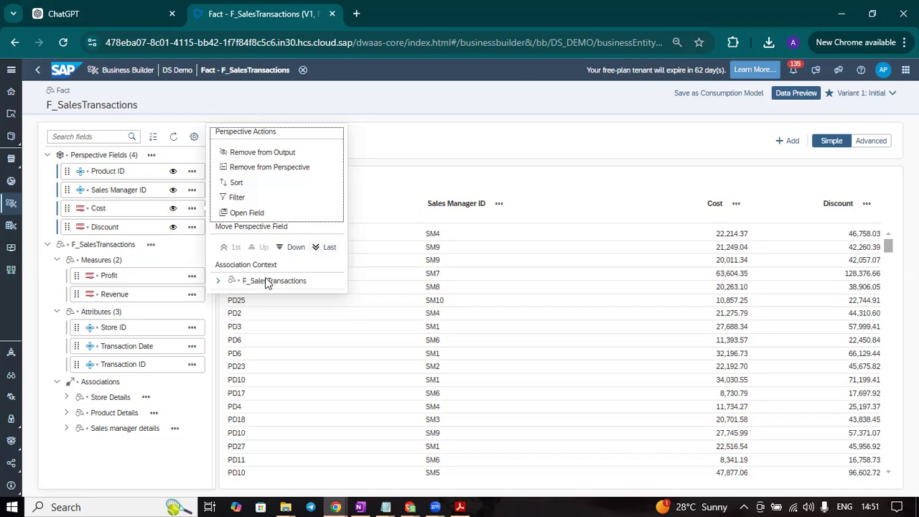
left_click(74, 464)
left_click(147, 400)
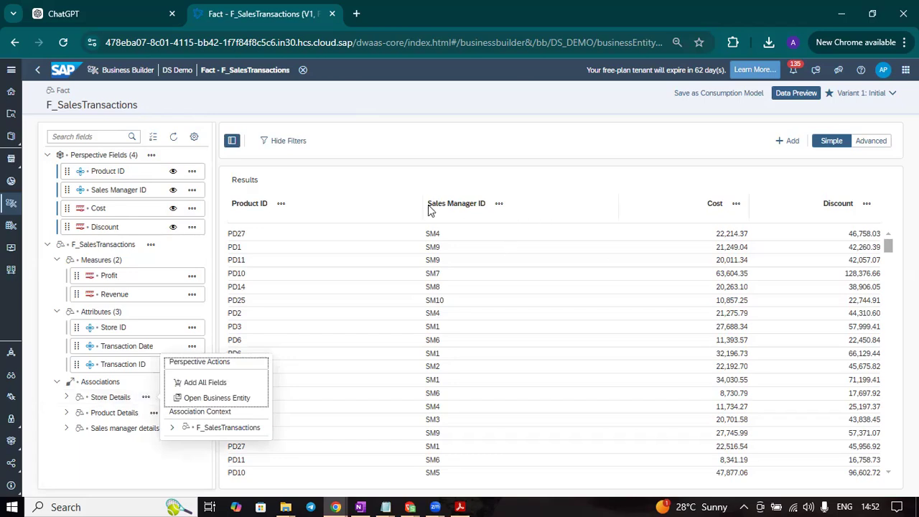
Remove Product ID, Cost and Discount from the preview's perspective and add the Profit measure to it
left_click(191, 173)
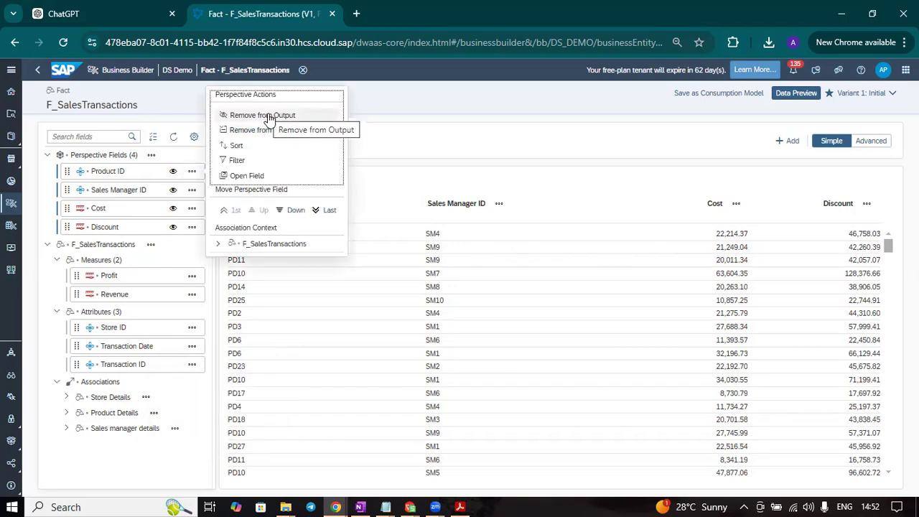
left_click(263, 142)
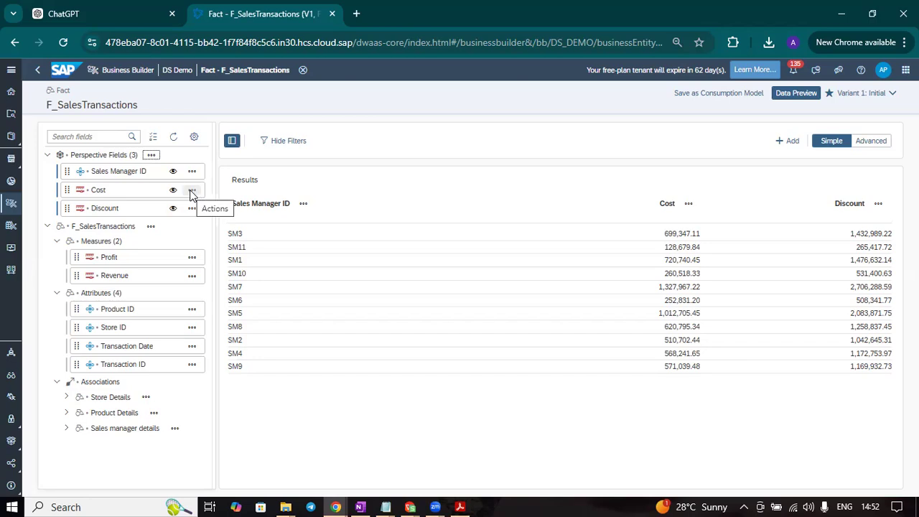
left_click(191, 191)
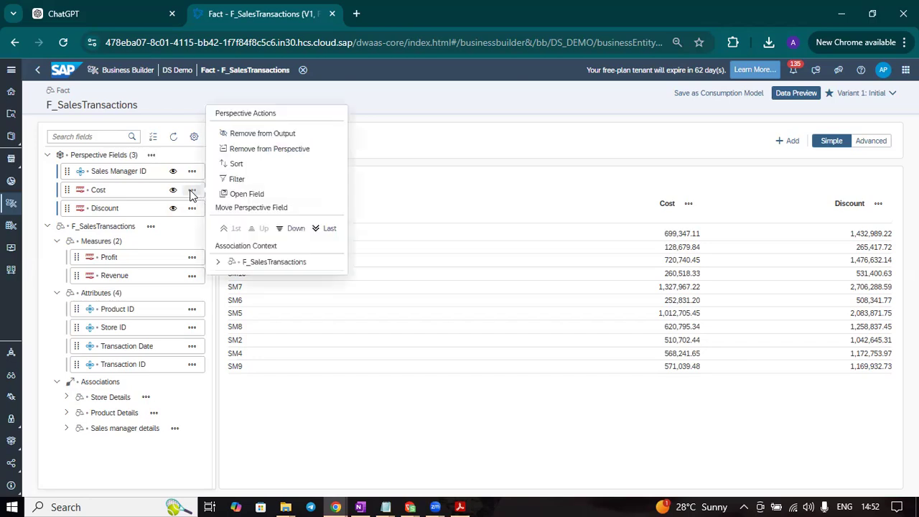
left_click(257, 152)
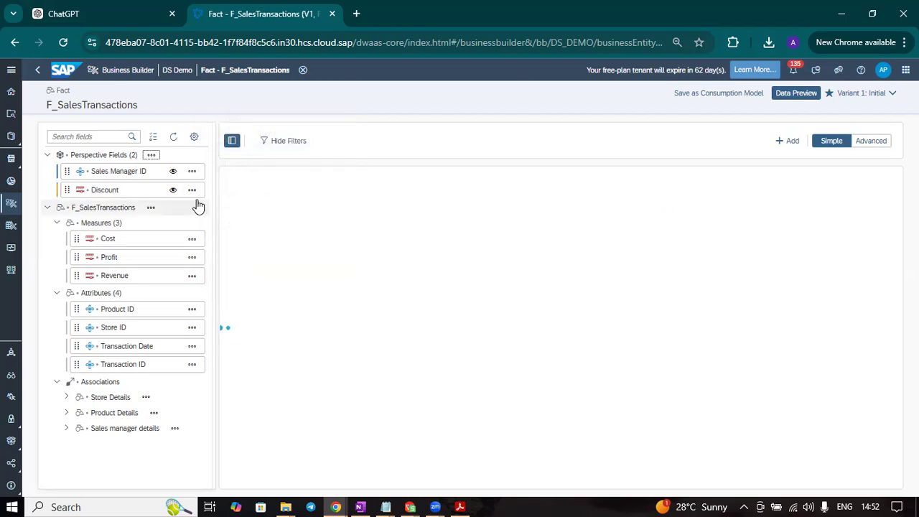
left_click(192, 189)
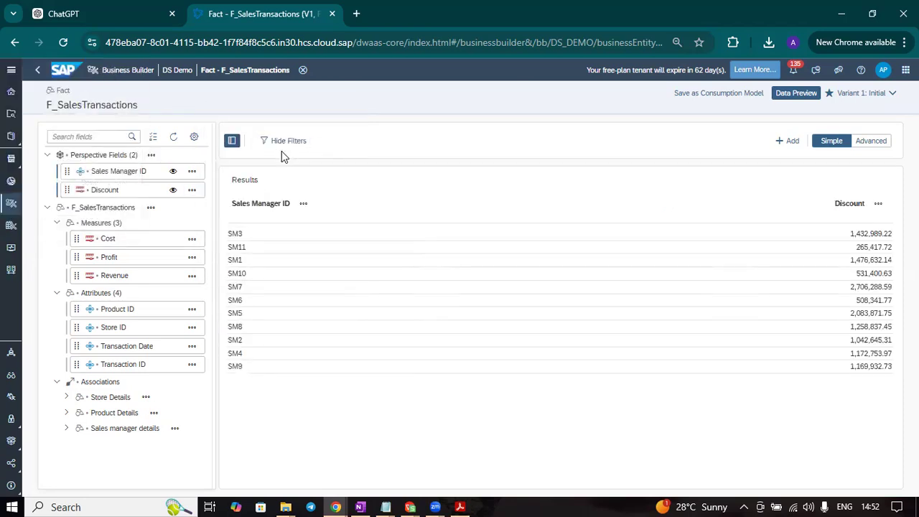
left_click(199, 191)
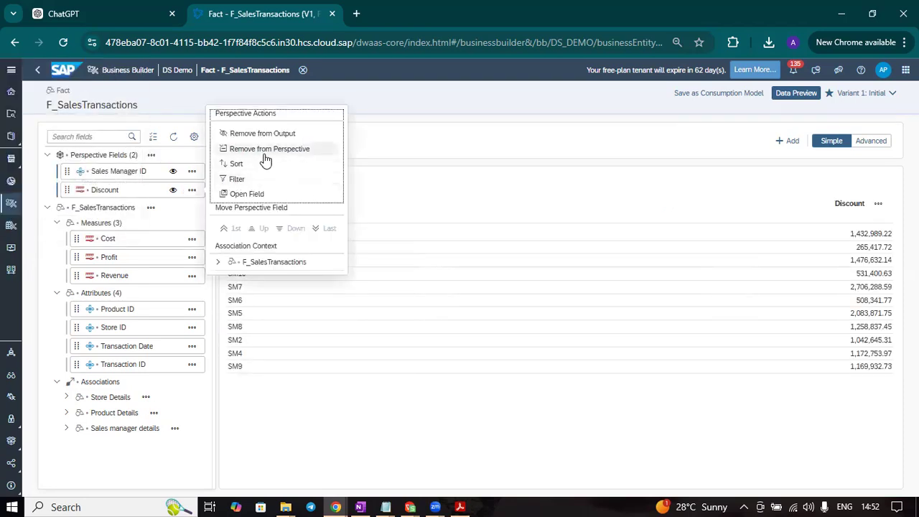
left_click(263, 152)
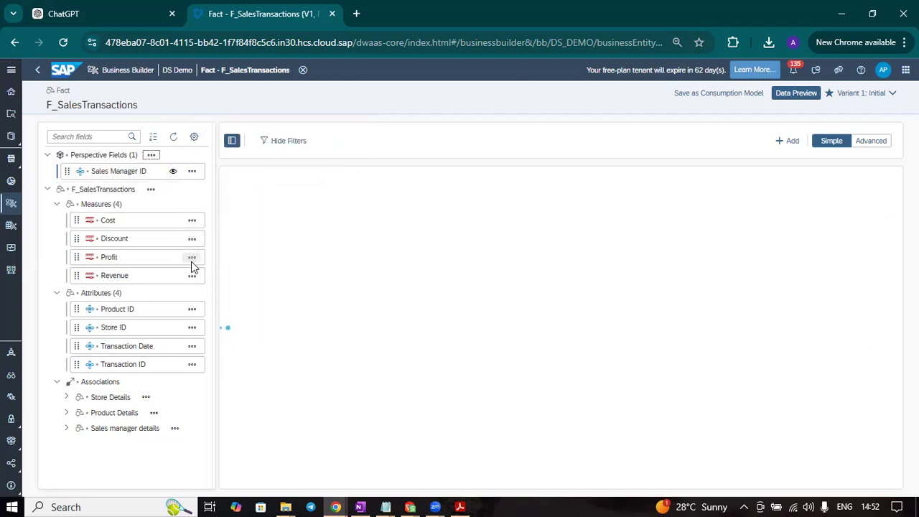
left_click(191, 257)
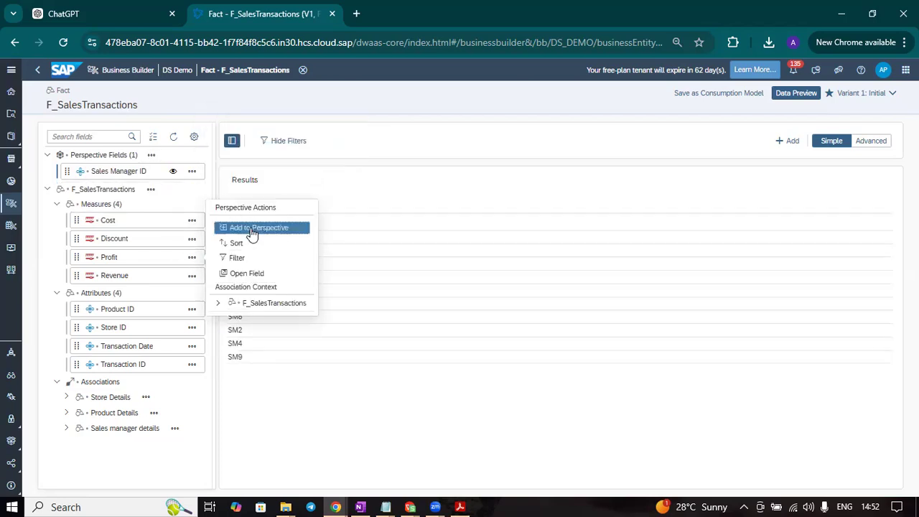
left_click(253, 227)
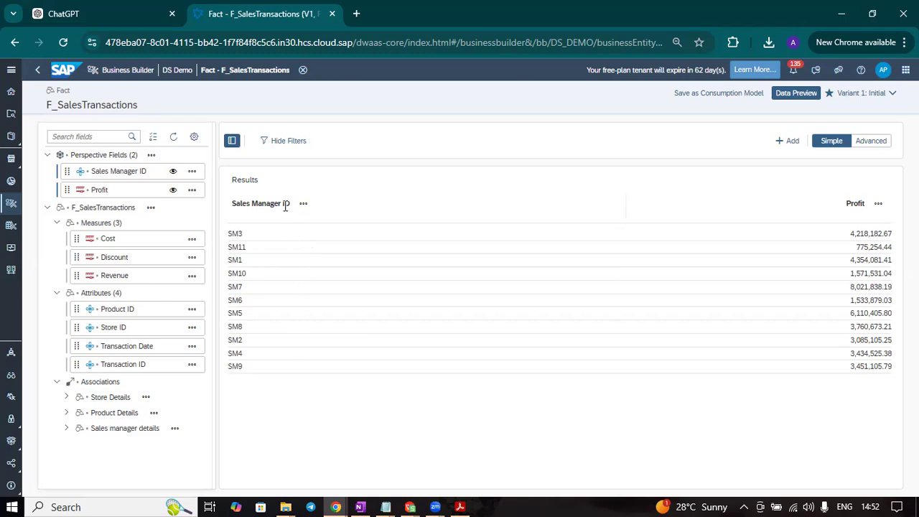
Check the data preview's settings, keeping the attribute display on Text (ID)
left_click(194, 136)
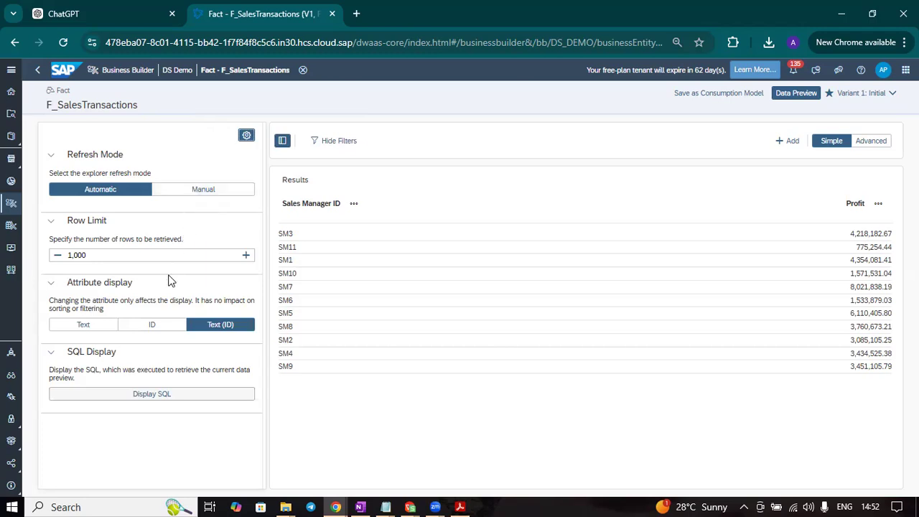
left_click(224, 327)
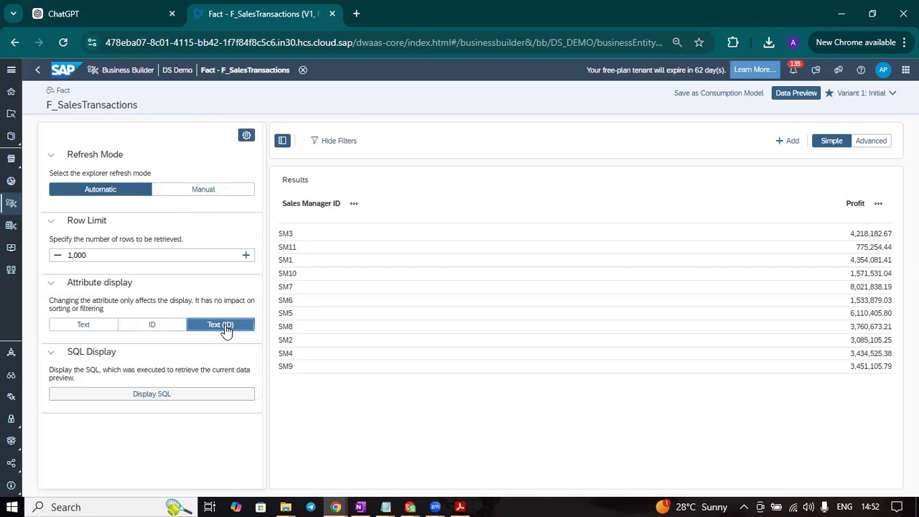
left_click(246, 138)
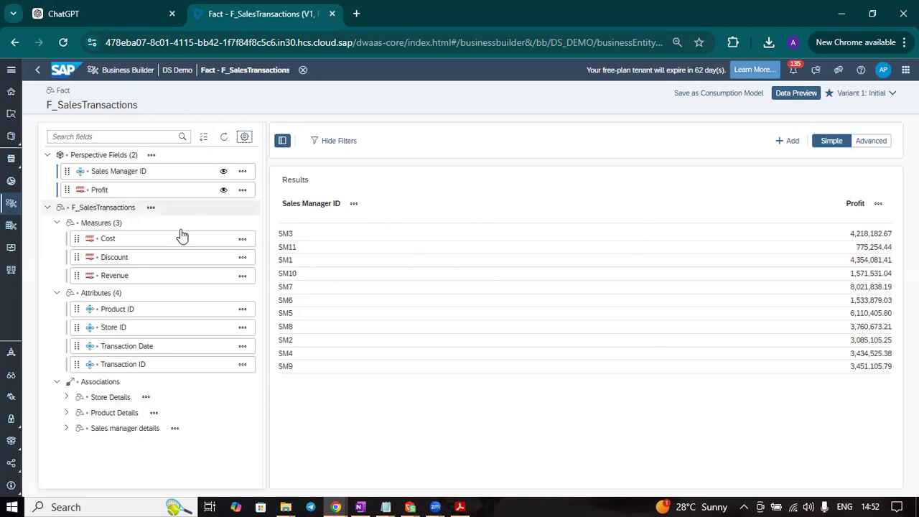
Try adding Sales Manager Name from the Sales manager details association to the perspective, and remove it again
left_click(176, 430)
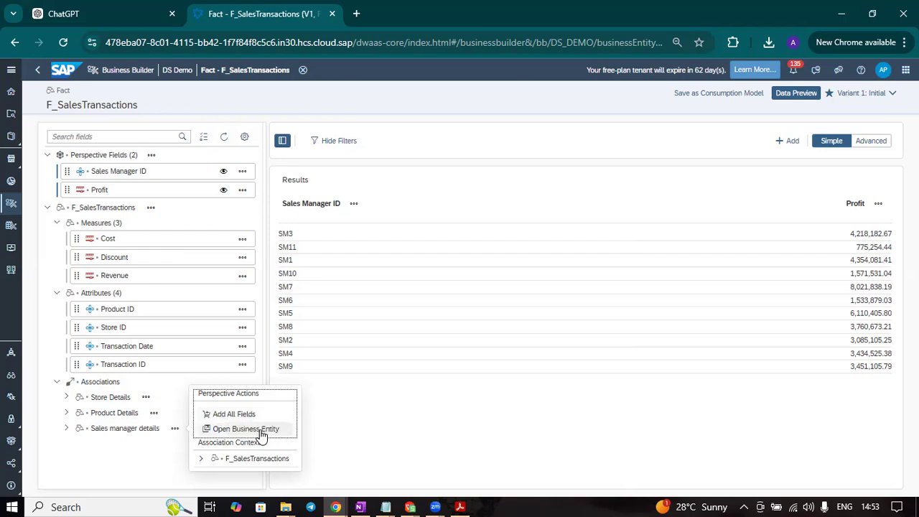
left_click(66, 427)
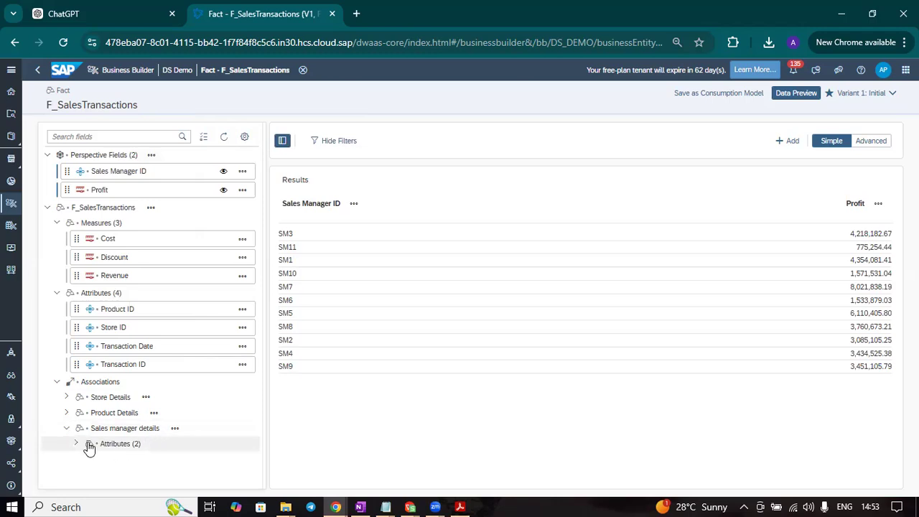
left_click(76, 444)
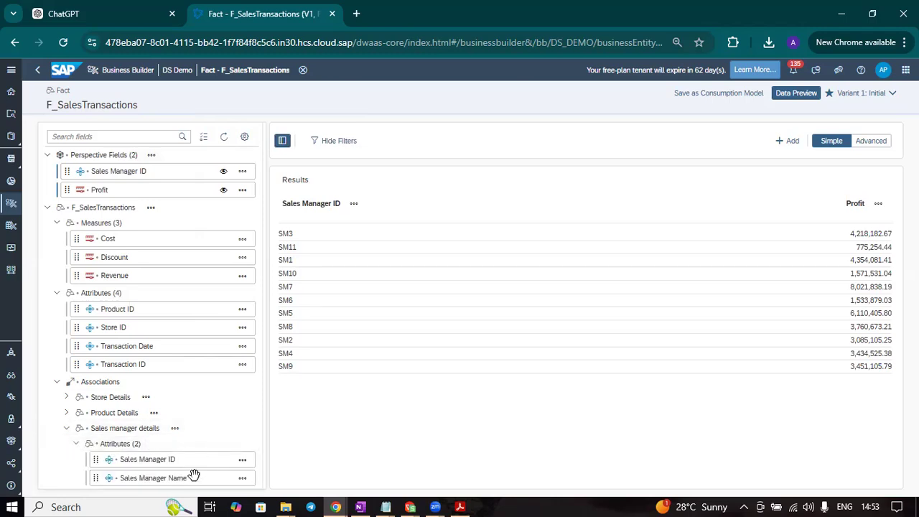
left_click(241, 478)
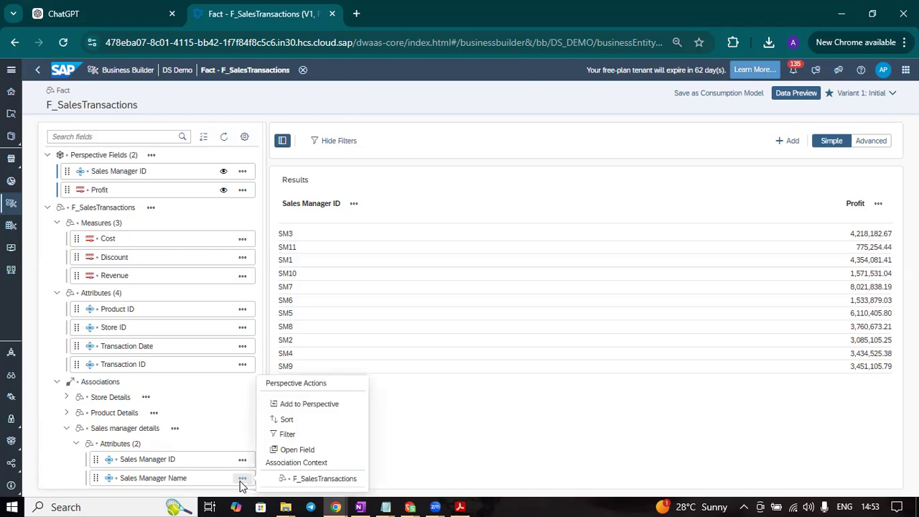
left_click(306, 407)
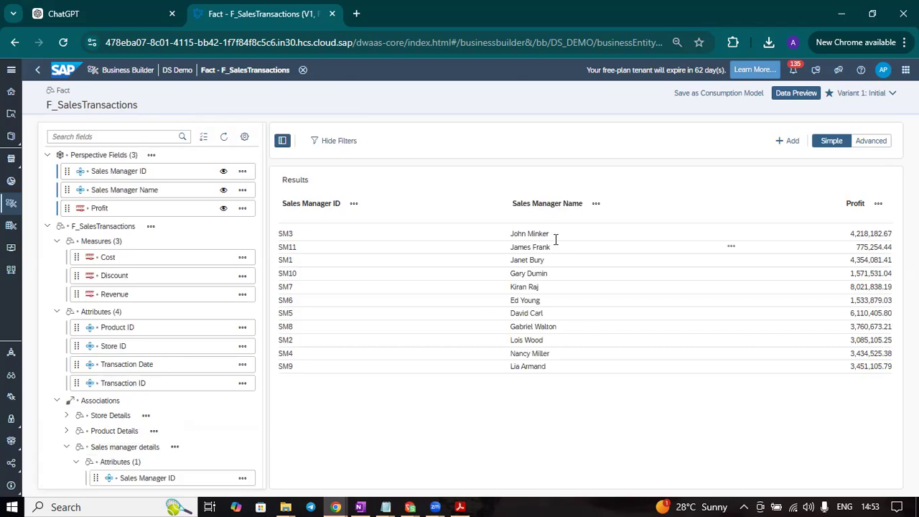
left_click(595, 203)
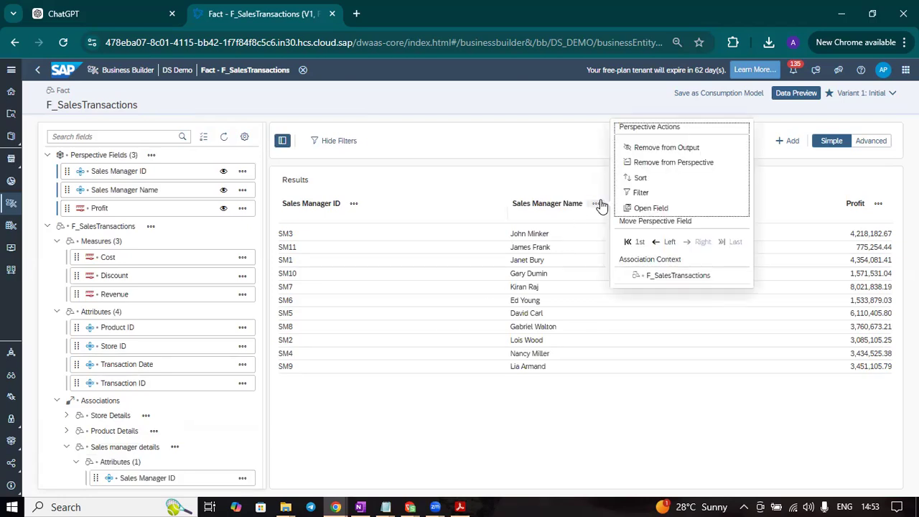
left_click(650, 168)
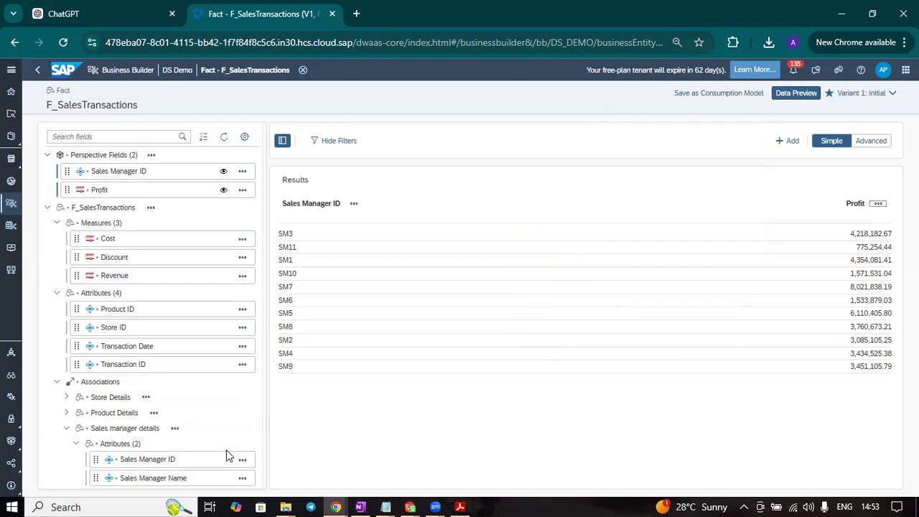
Add all fields of the Sales manager details association to the perspective
left_click(174, 429)
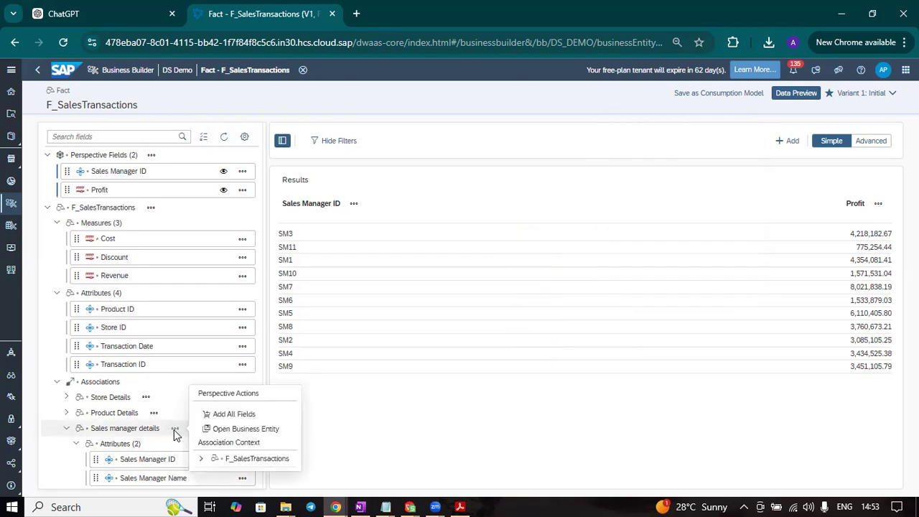
left_click(237, 417)
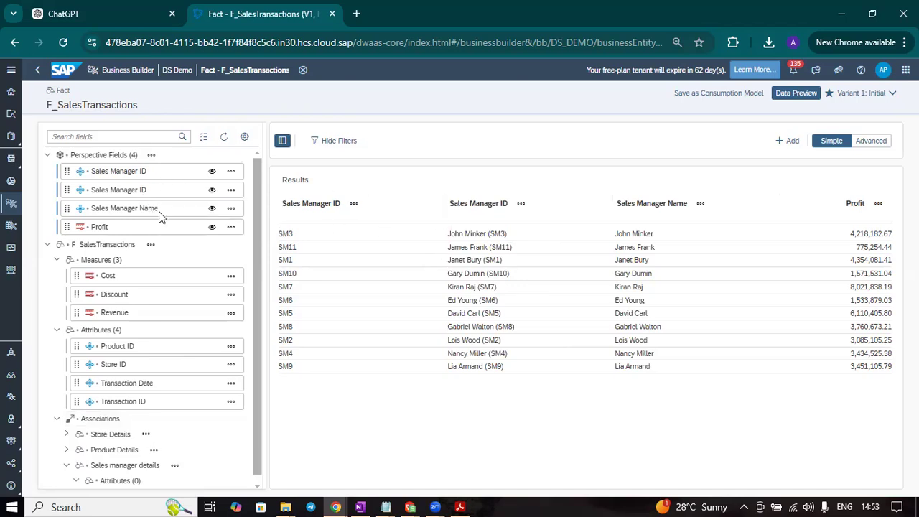
Remove the association's duplicate Sales Manager ID, the second column, from the perspective and collapse the Sales manager details association
left_click(520, 205)
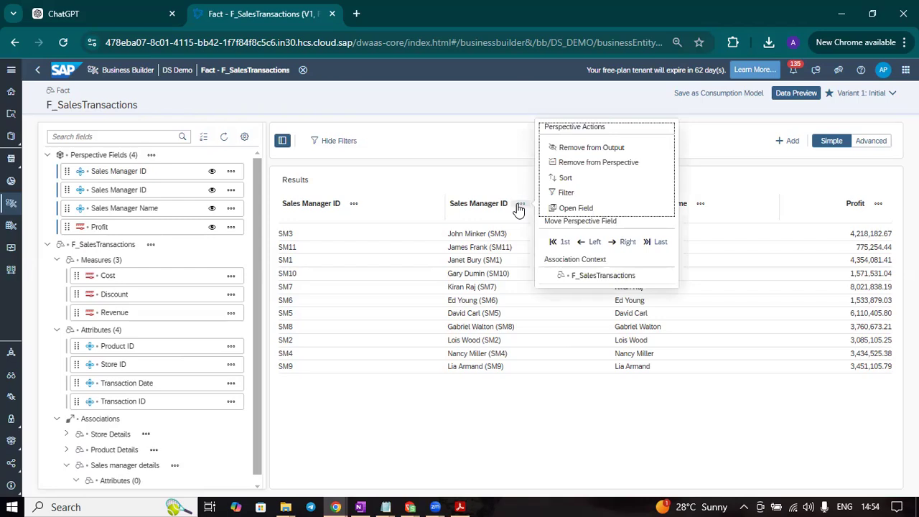
left_click(607, 164)
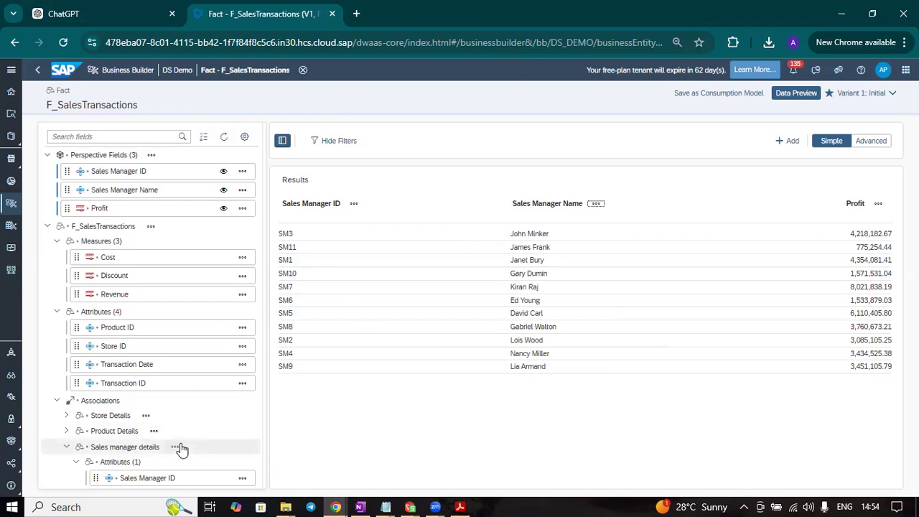
left_click(66, 447)
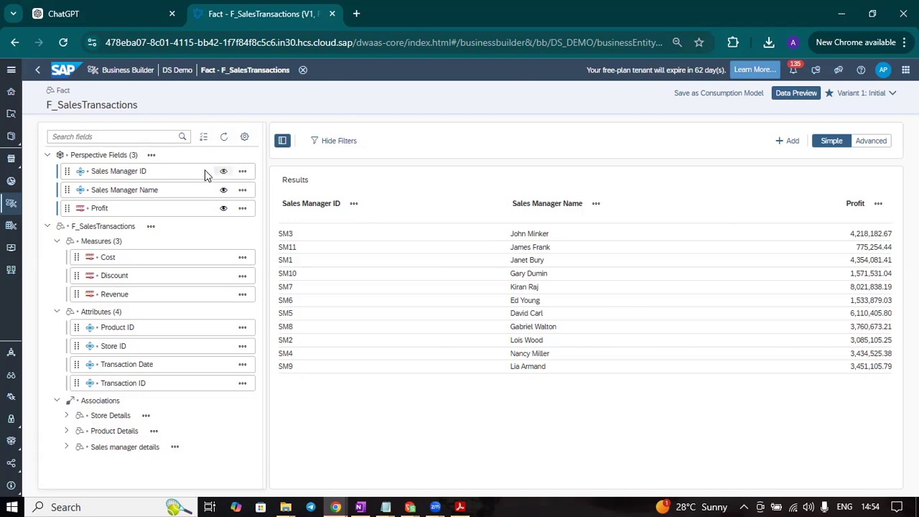
Move Sales Manager ID below Sales Manager Name in the perspective's field order
left_click(243, 172)
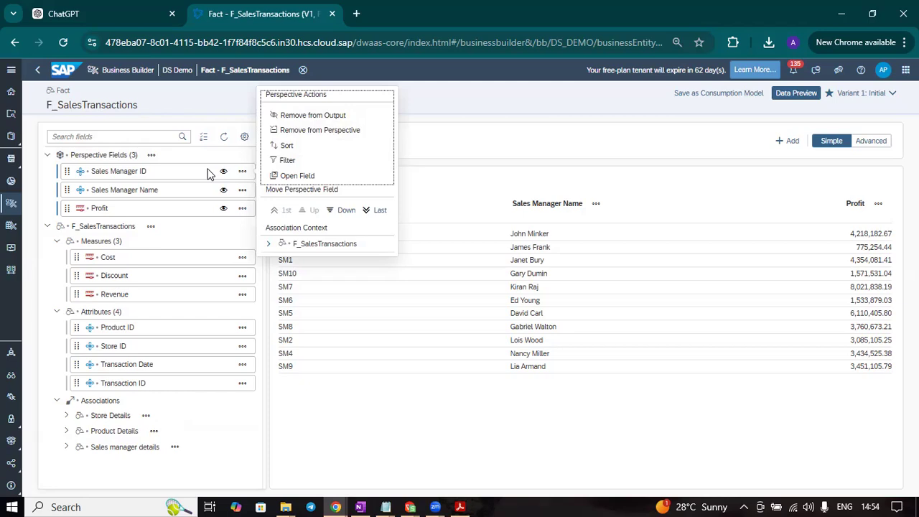
left_click(249, 159)
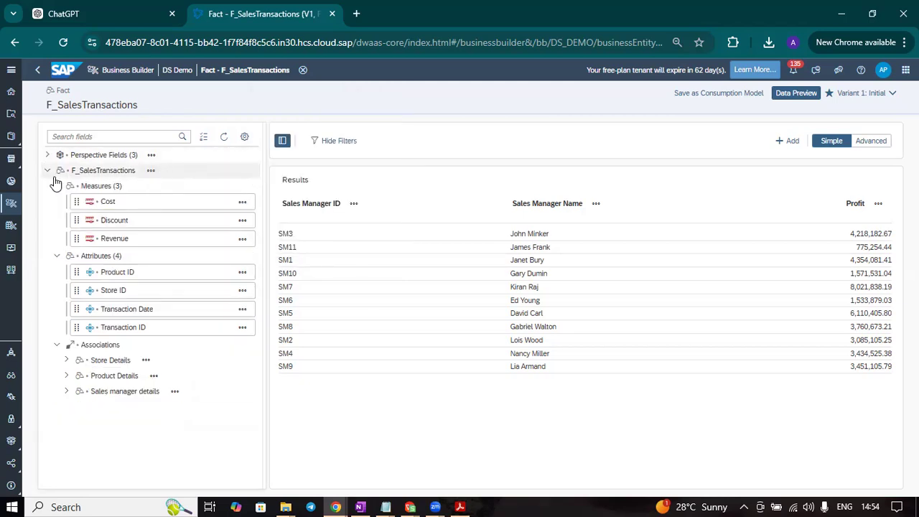
left_click(48, 154)
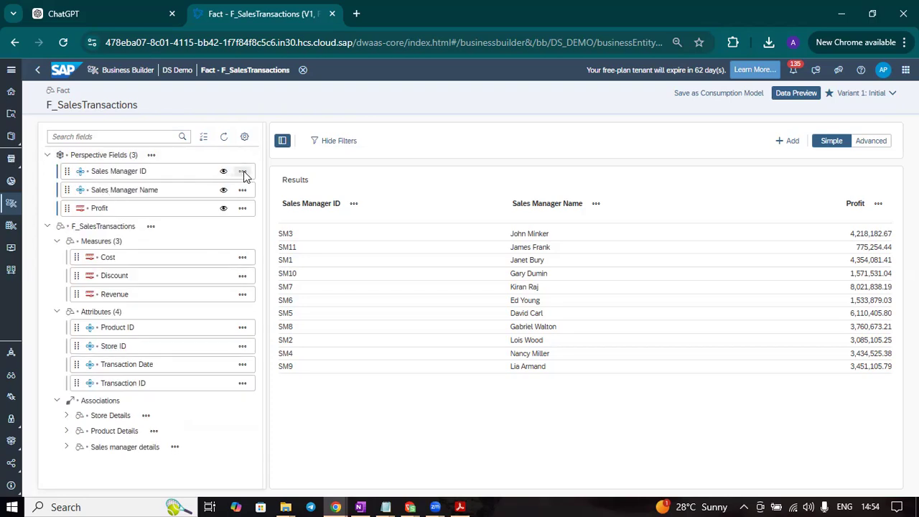
left_click_drag(170, 170, 166, 195)
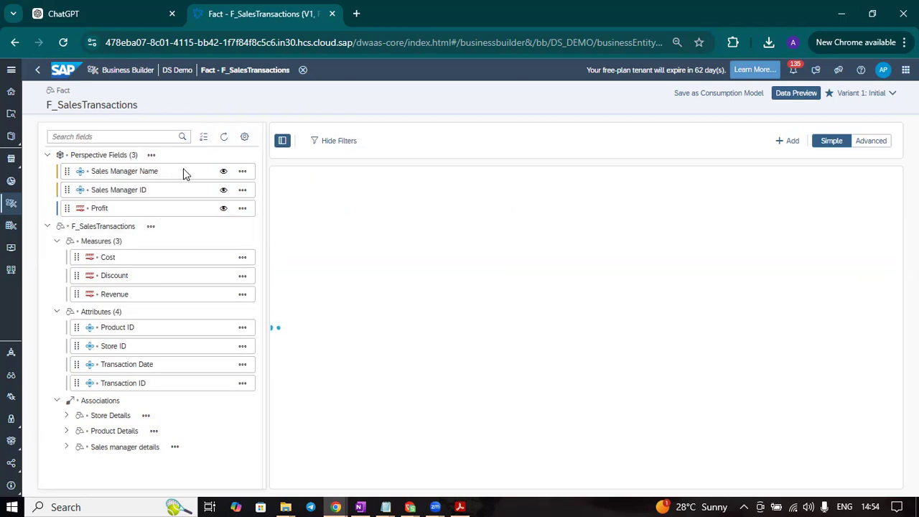
Remove Sales Manager Name and Sales Manager ID from the perspective
left_click_drag(183, 171, 189, 338)
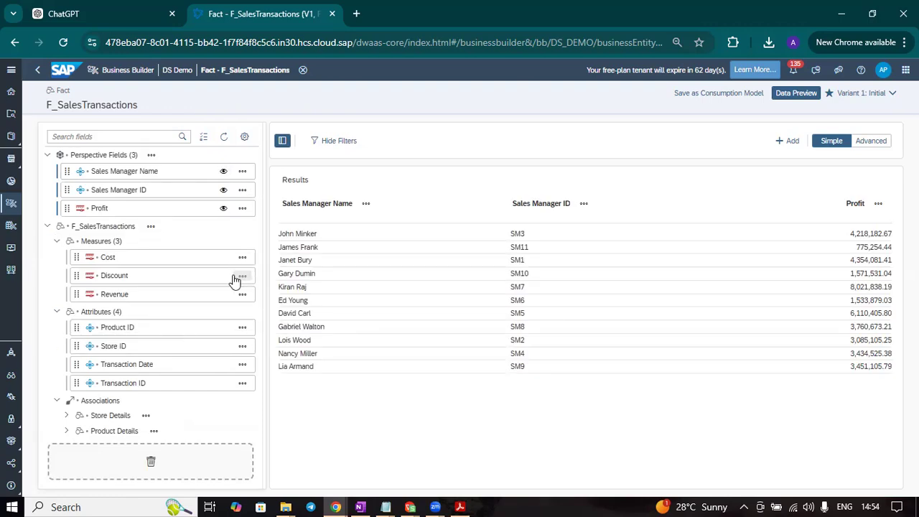
left_click_drag(202, 174, 222, 308)
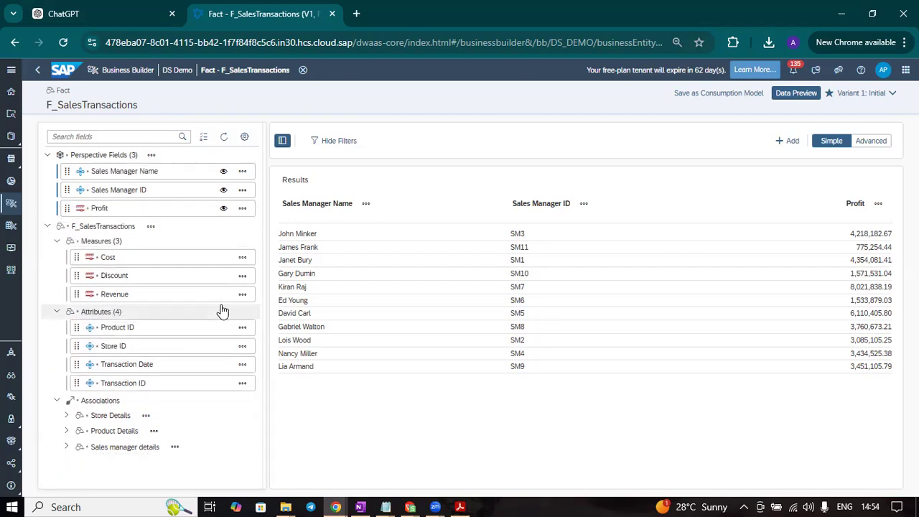
left_click(242, 171)
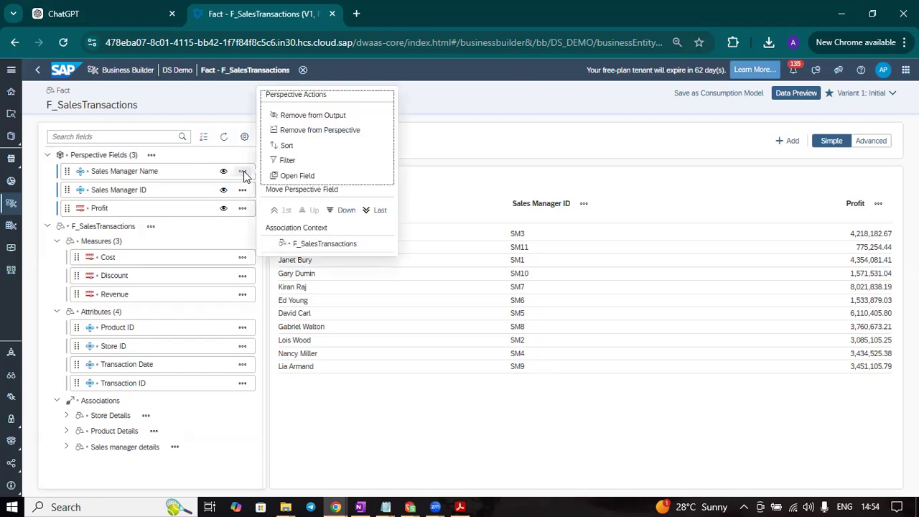
left_click(325, 131)
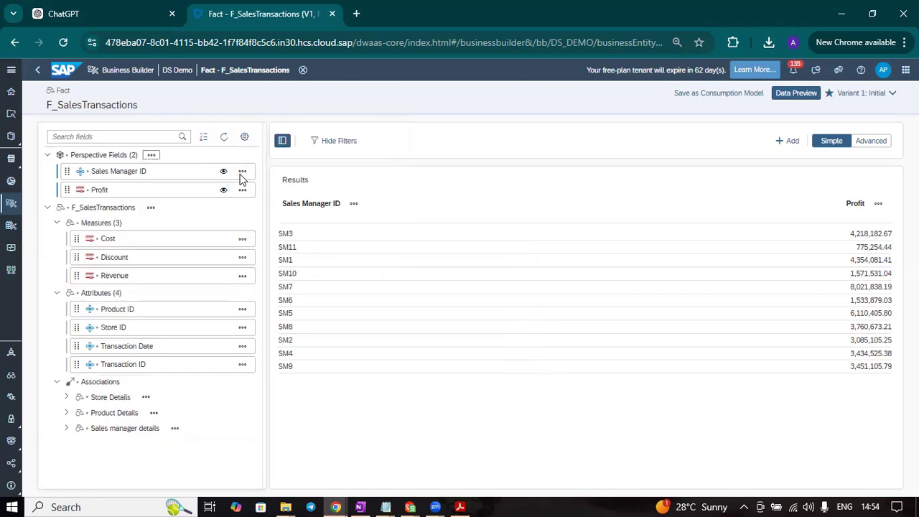
left_click(242, 171)
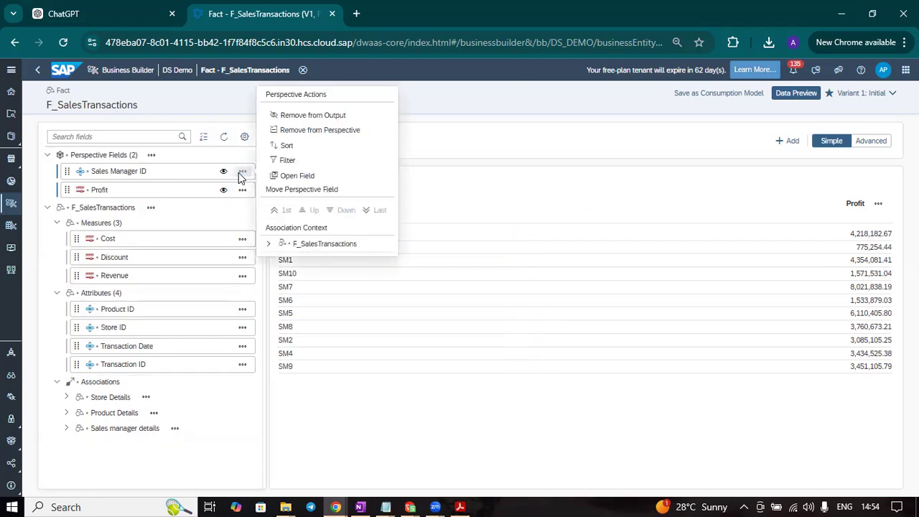
left_click(314, 131)
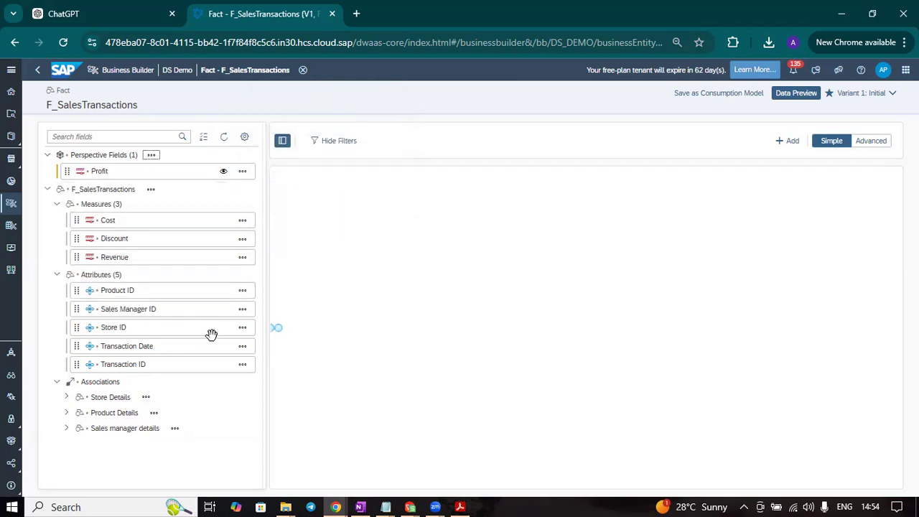
Add the fact's Store ID and the Store Name attribute from the Store Details association to the perspective, ahead of Profit
left_click_drag(209, 326, 211, 168)
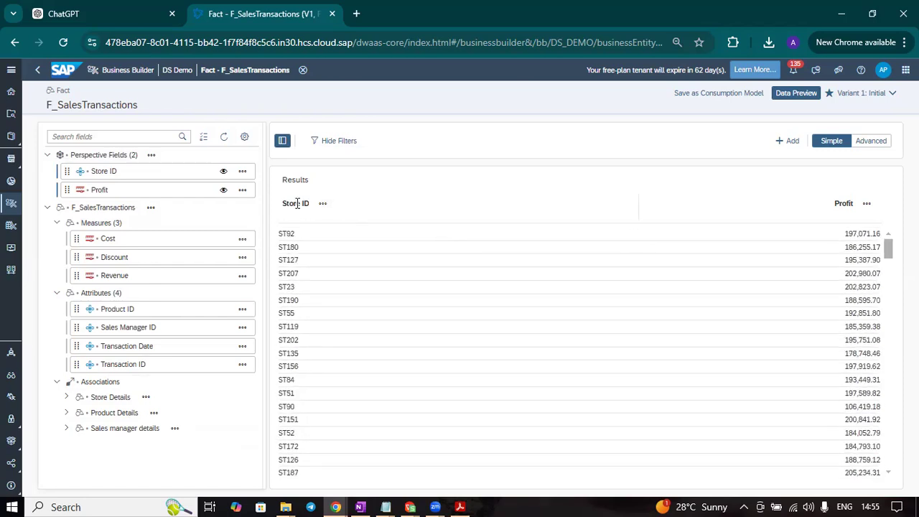
left_click(66, 397)
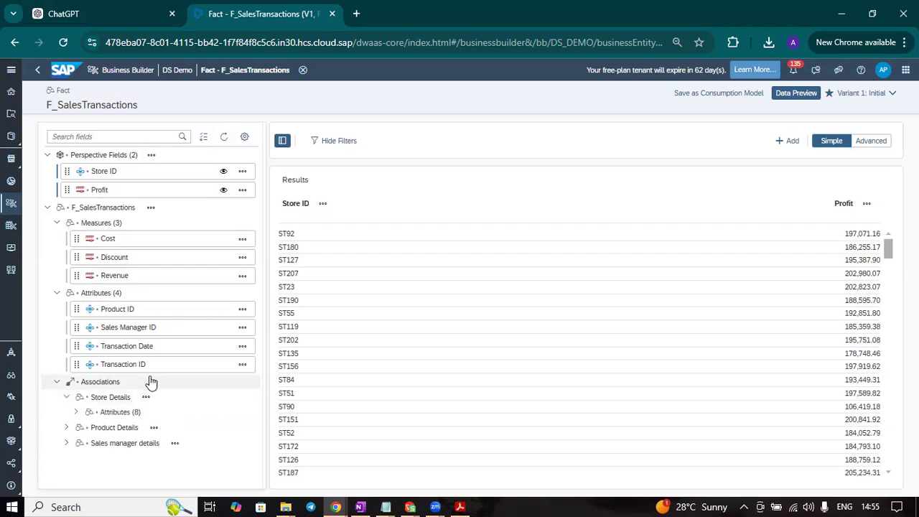
left_click(79, 412)
scroll(148, 395, "down", 2)
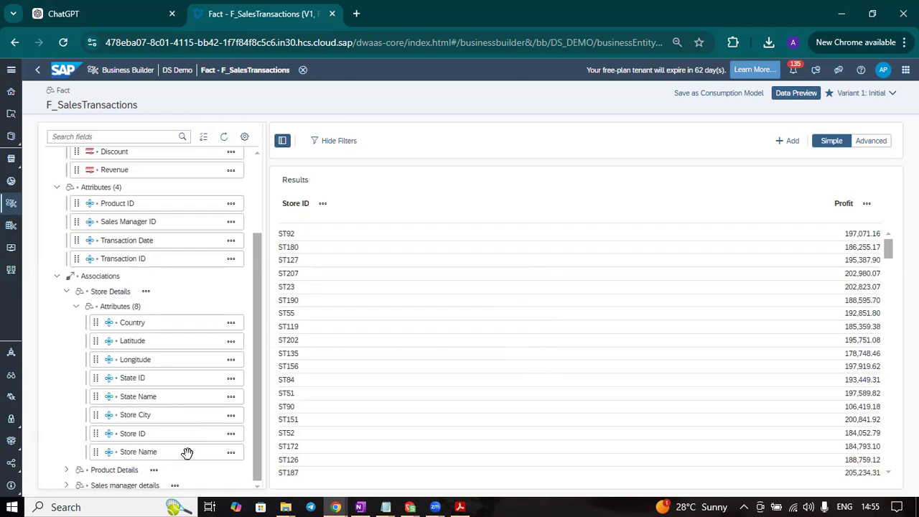
left_click_drag(187, 453, 192, 192)
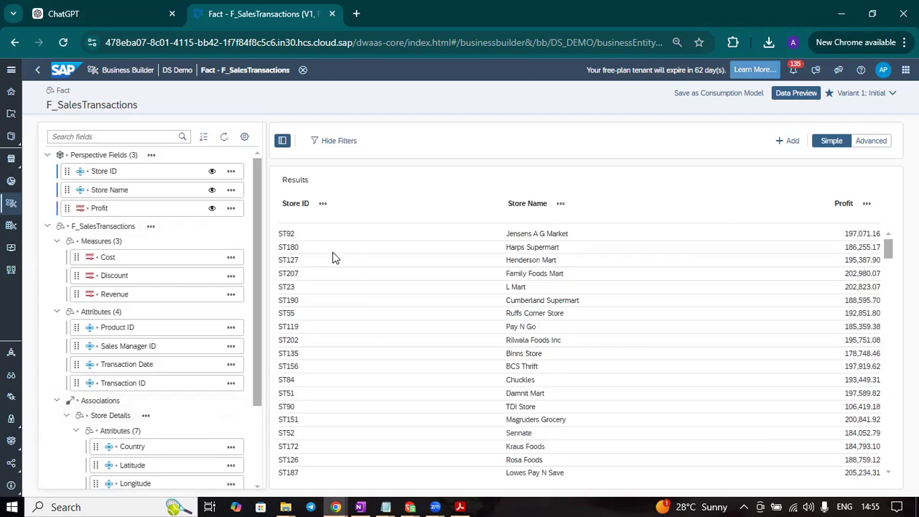
Sort the preview results by Store ID in ascending order
scroll(536, 317, "down", 5)
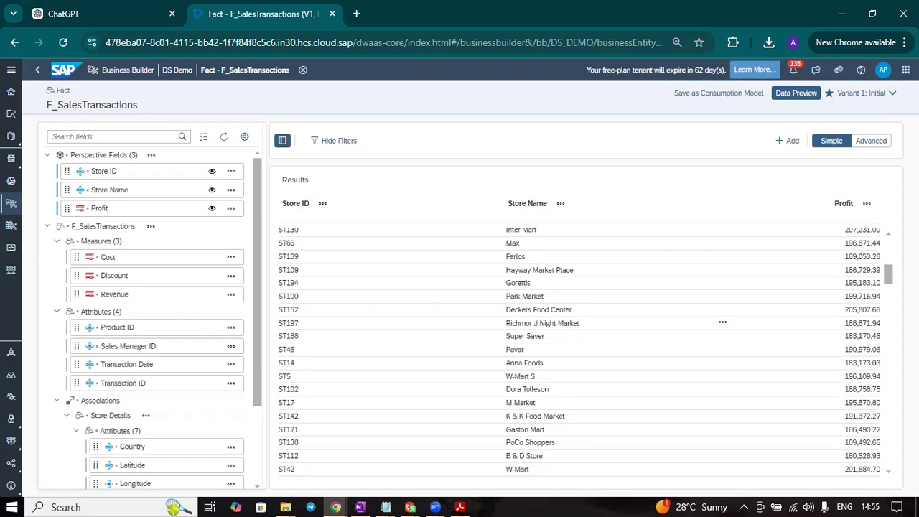
scroll(533, 327, "up", 5)
left_click(322, 204)
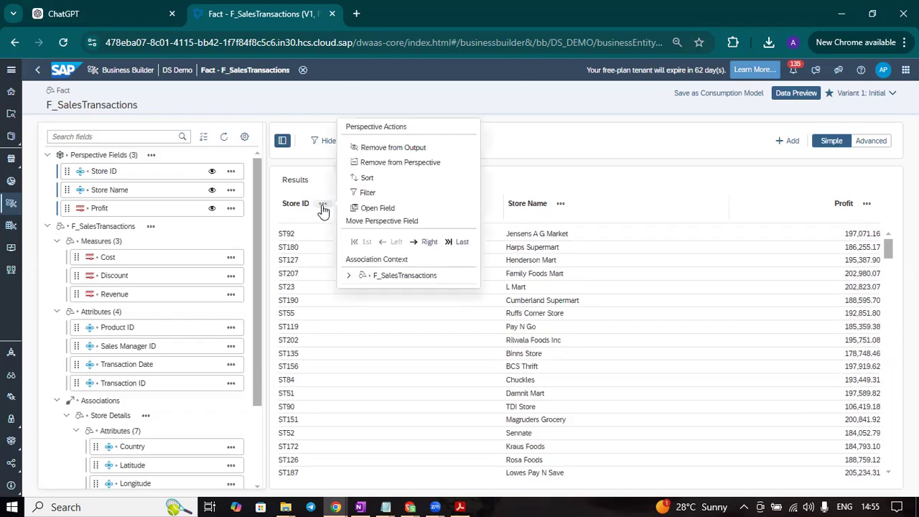
left_click(367, 178)
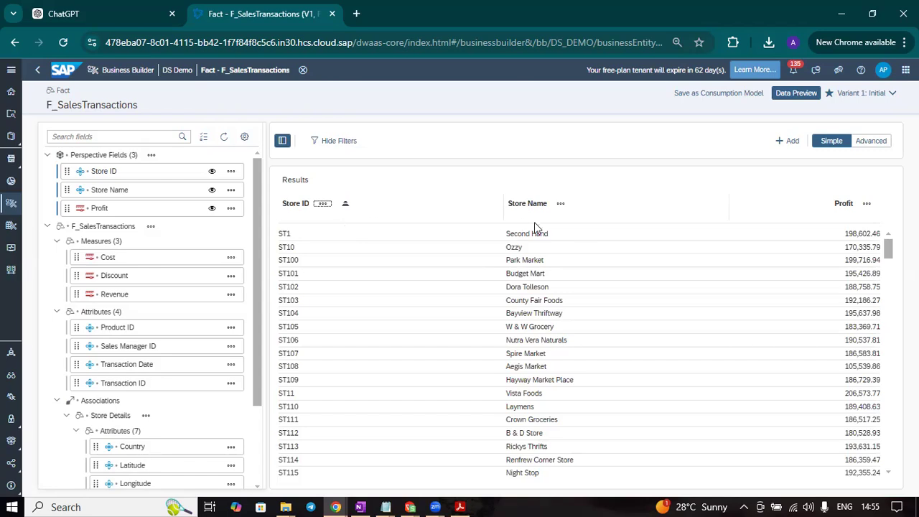
Add Store City from the Store Details association to the perspective and look through the resulting rows
scroll(207, 366, "down", 3)
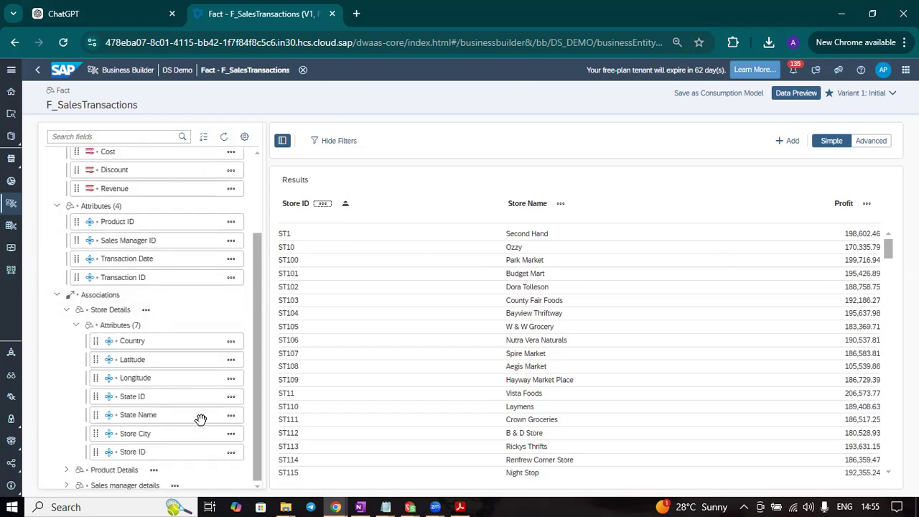
left_click(230, 436)
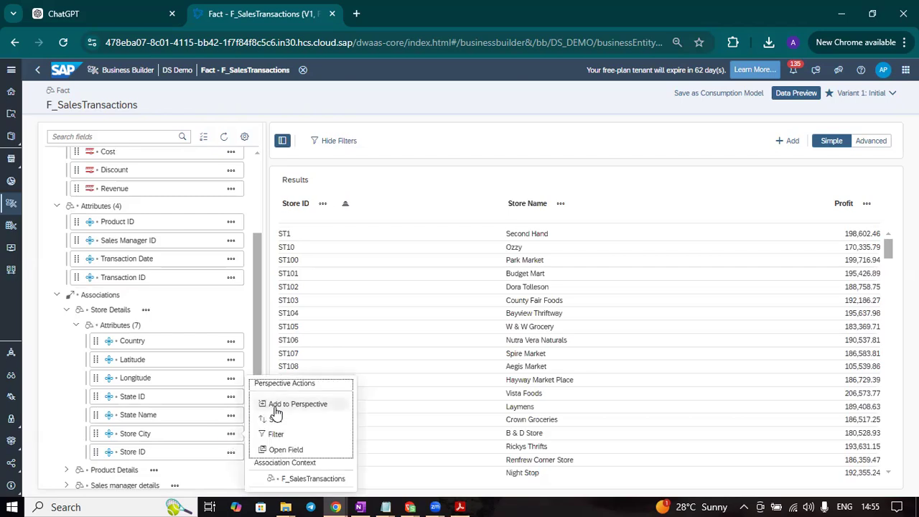
left_click(277, 407)
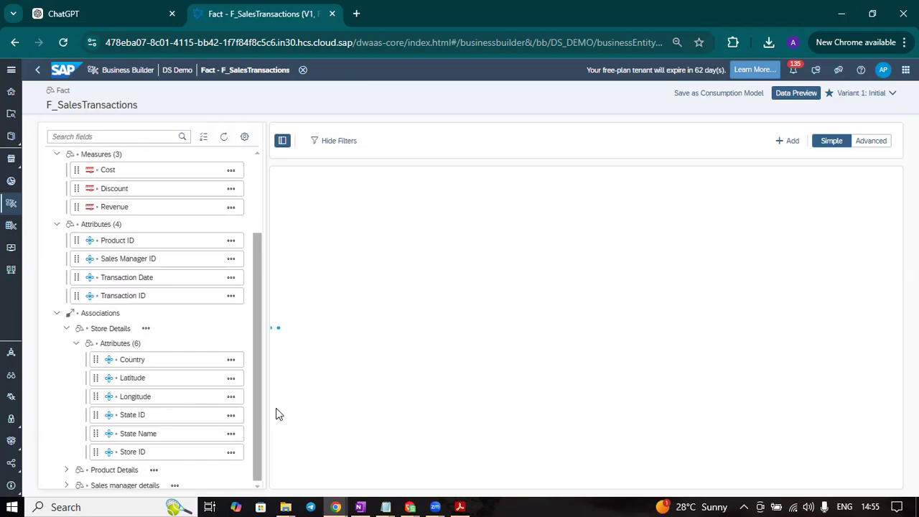
scroll(463, 280, "down", 1)
scroll(463, 280, "down", 15)
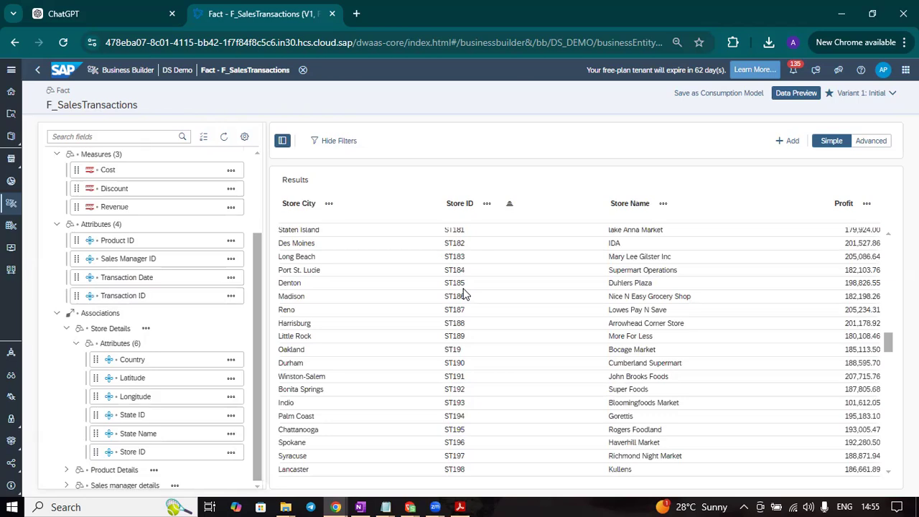
scroll(463, 291, "up", 20)
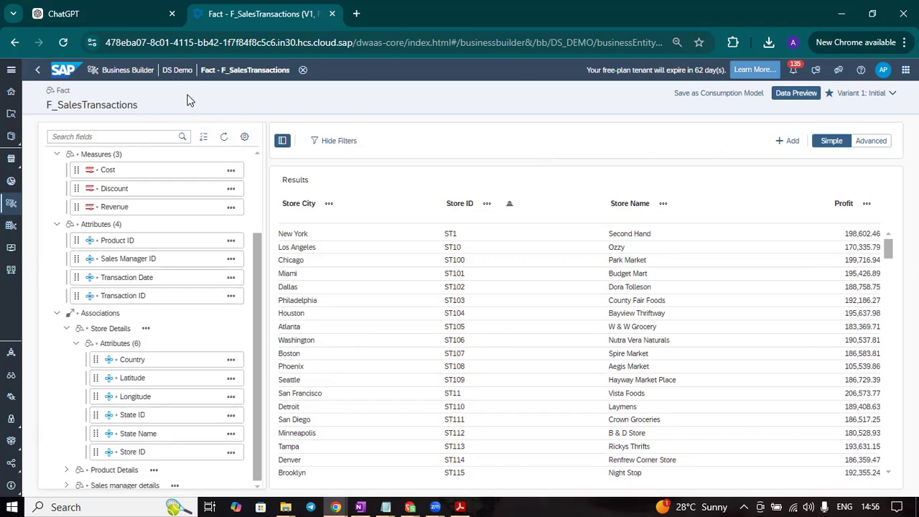
Leave the data preview, save F_SalesTransactions with the variant status Ready to Use, and return to the DS Demo space
left_click(37, 72)
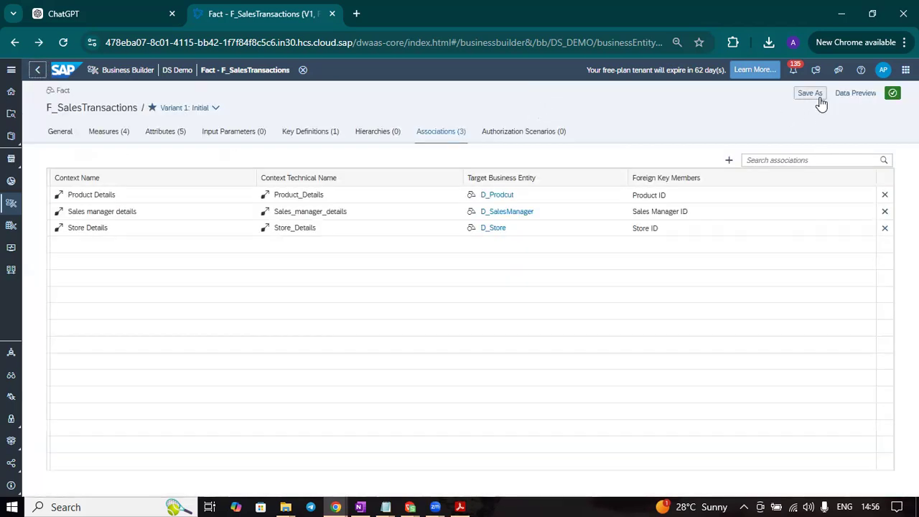
left_click(69, 134)
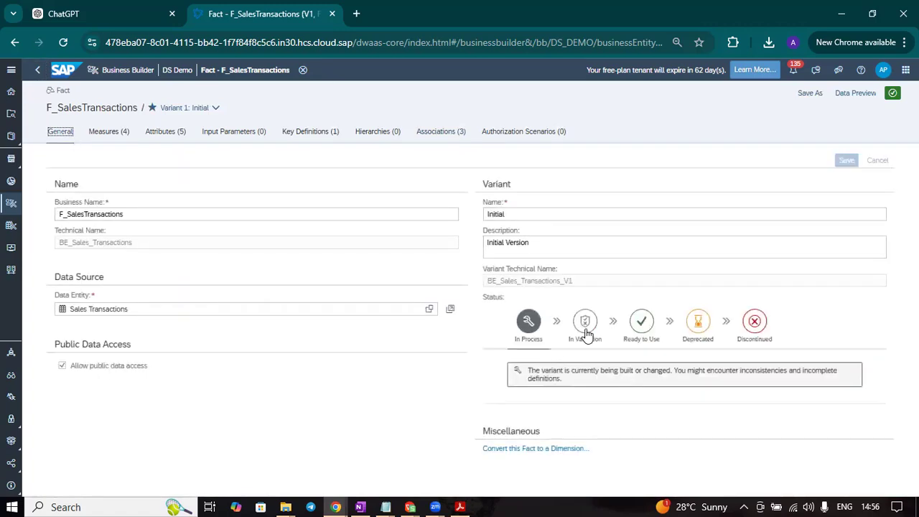
left_click(586, 332)
left_click(640, 333)
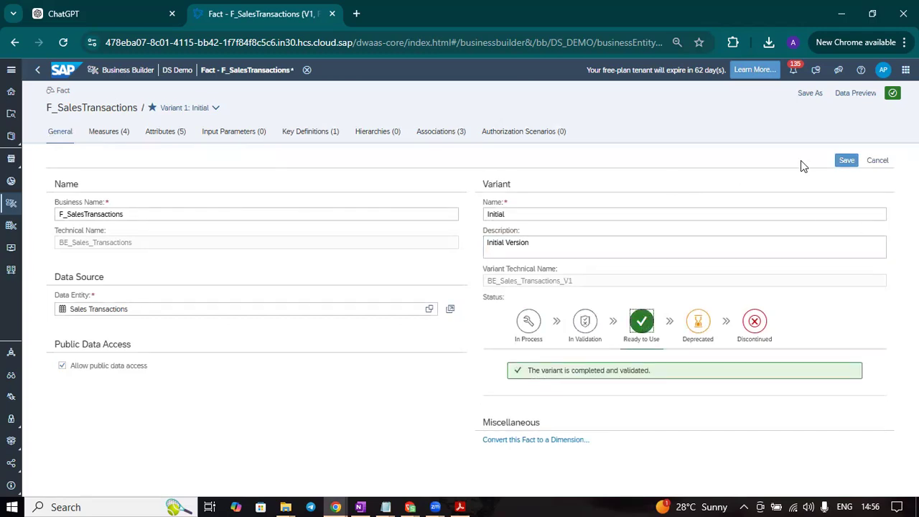
left_click(847, 162)
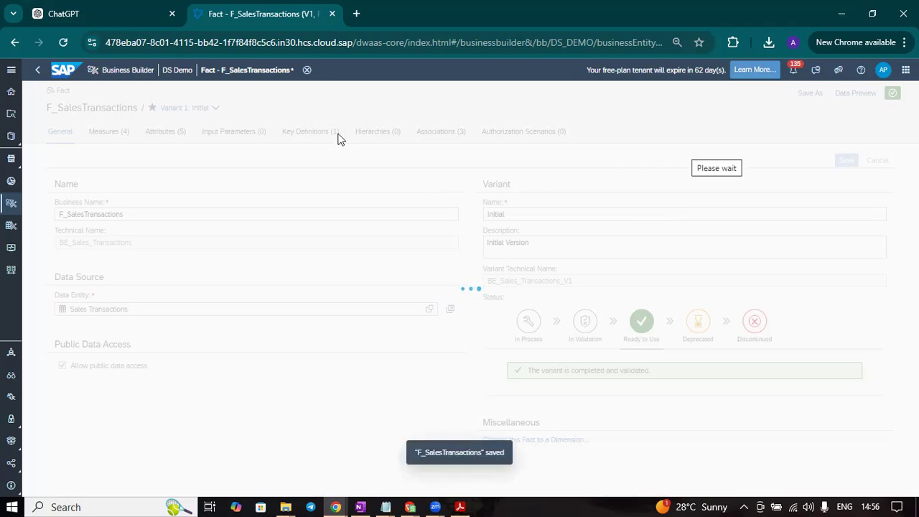
left_click(172, 70)
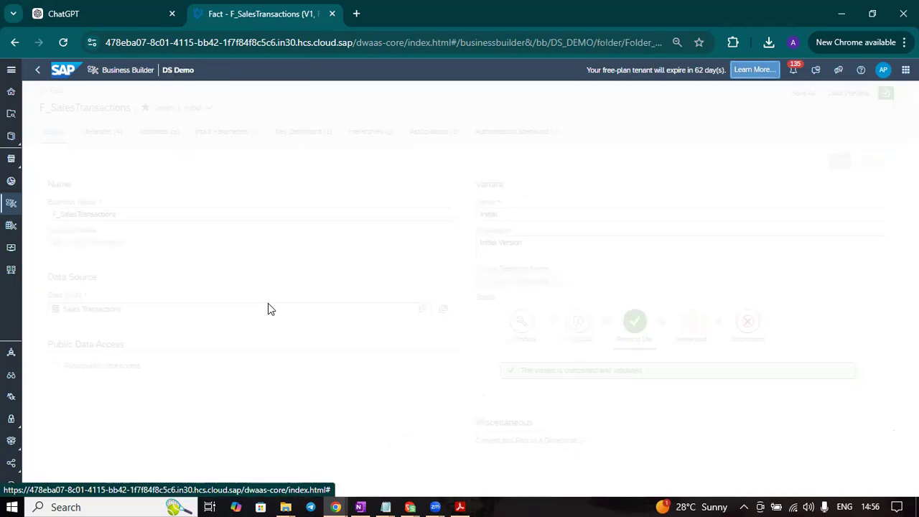